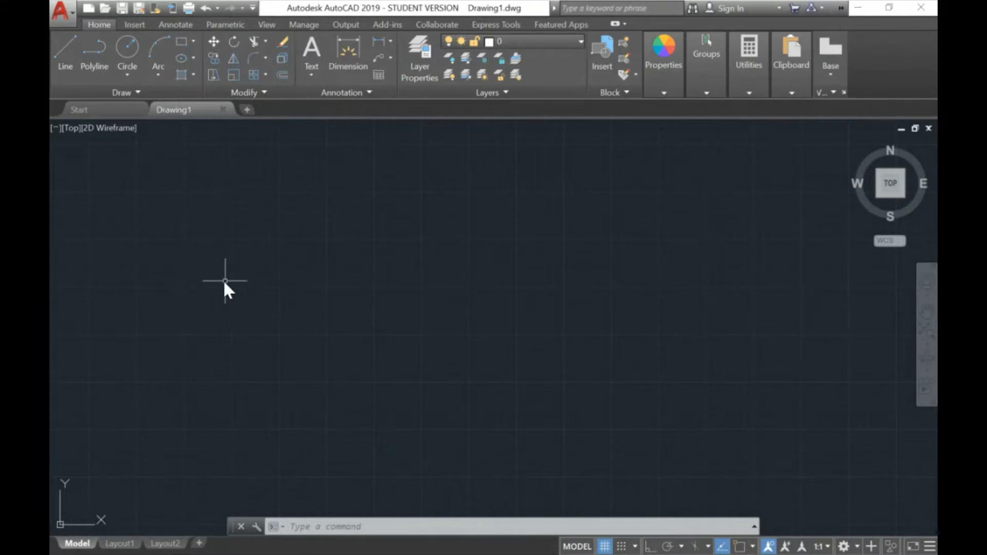
# Step: Modify the Model page setup to use the AutoCAD PDF (High Quality Print).pc3 plotter, accepting its existing PDF options
pyautogui.click(61, 13)
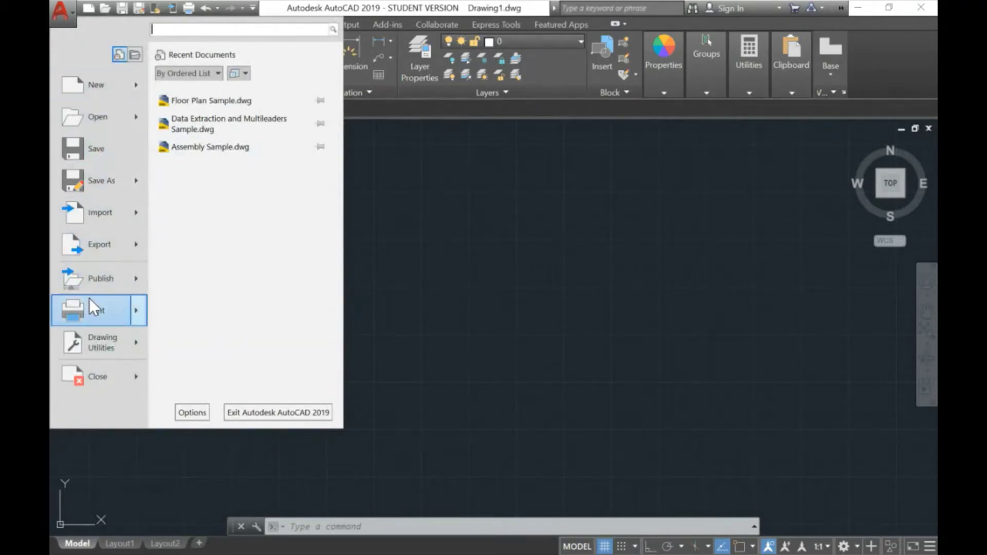
pyautogui.moveTo(91, 310)
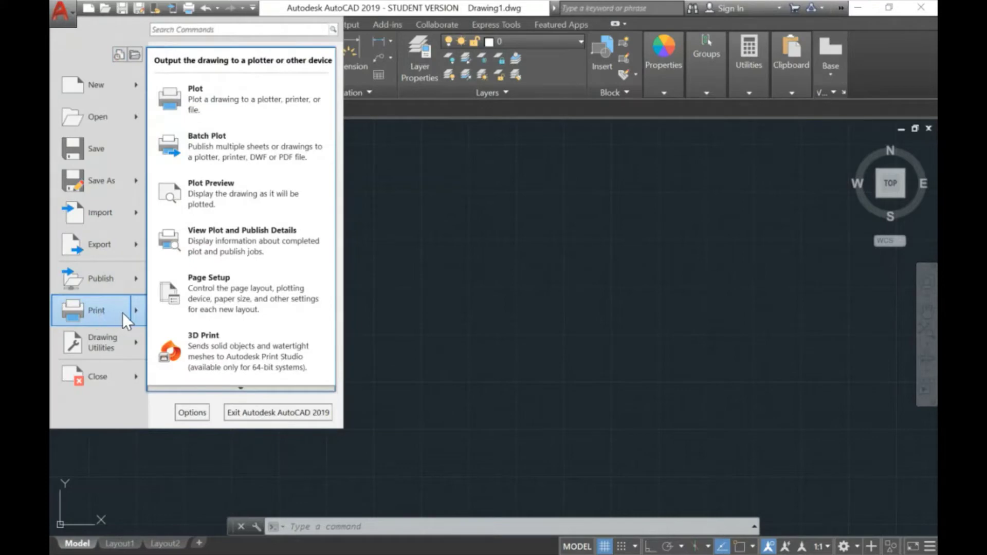
pyautogui.click(245, 301)
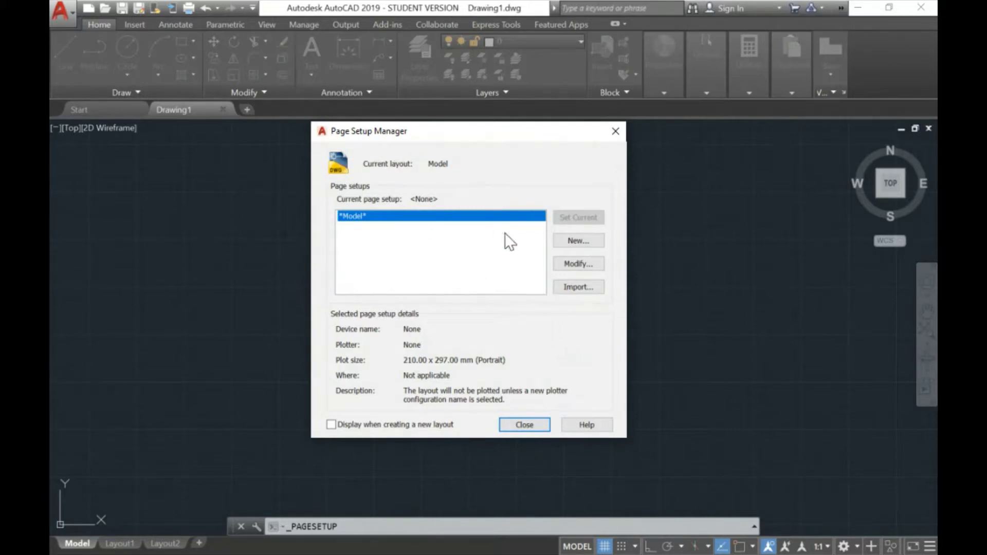
pyautogui.click(575, 267)
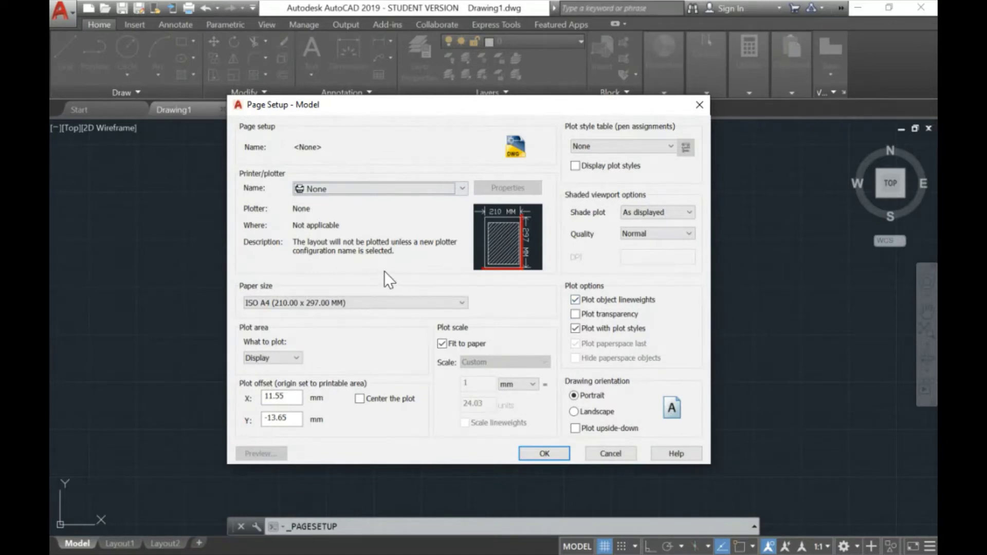
pyautogui.click(462, 192)
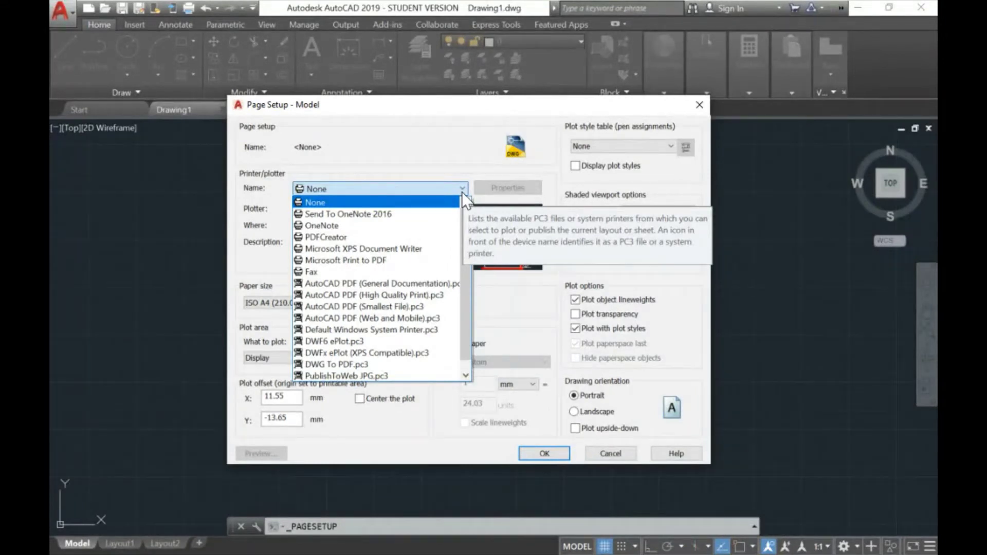
pyautogui.click(374, 297)
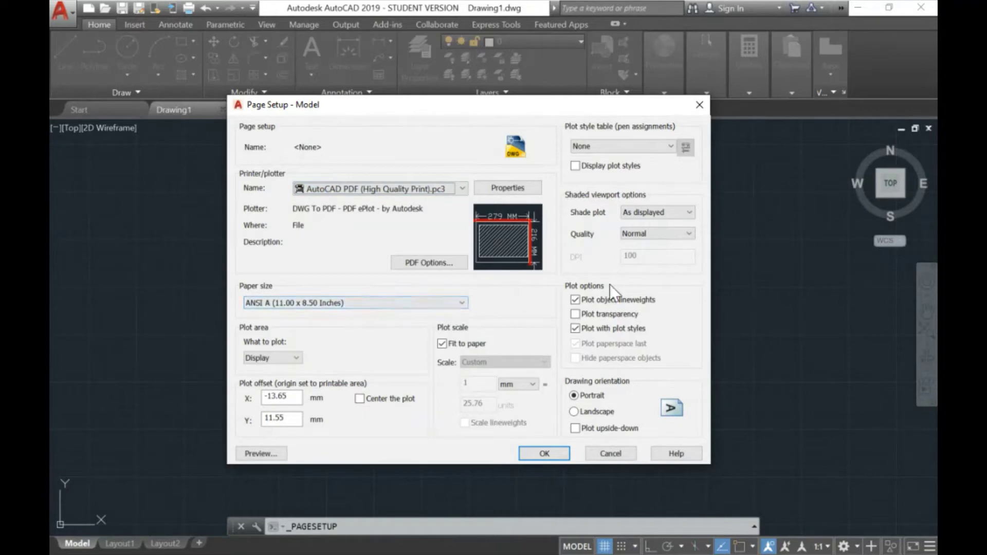
pyautogui.click(436, 264)
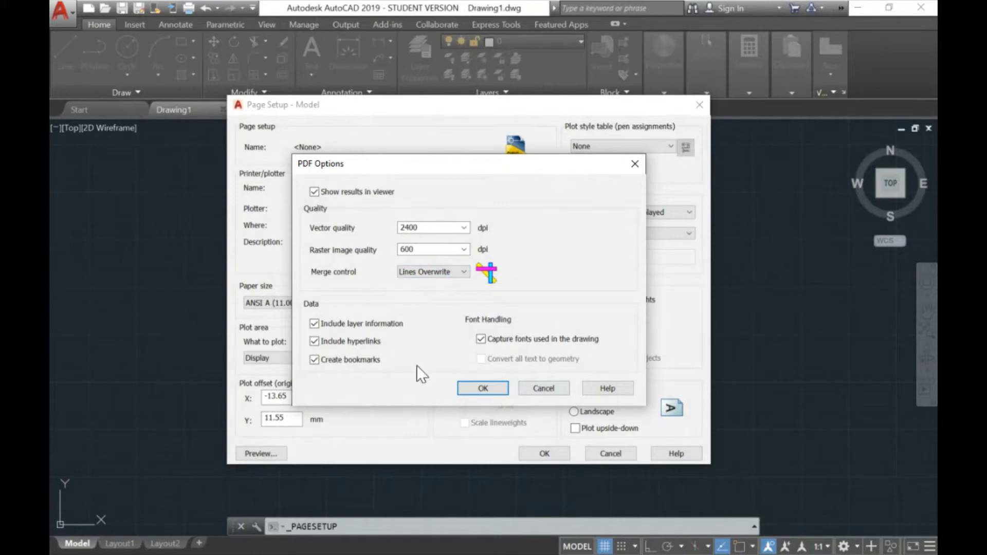
pyautogui.click(475, 386)
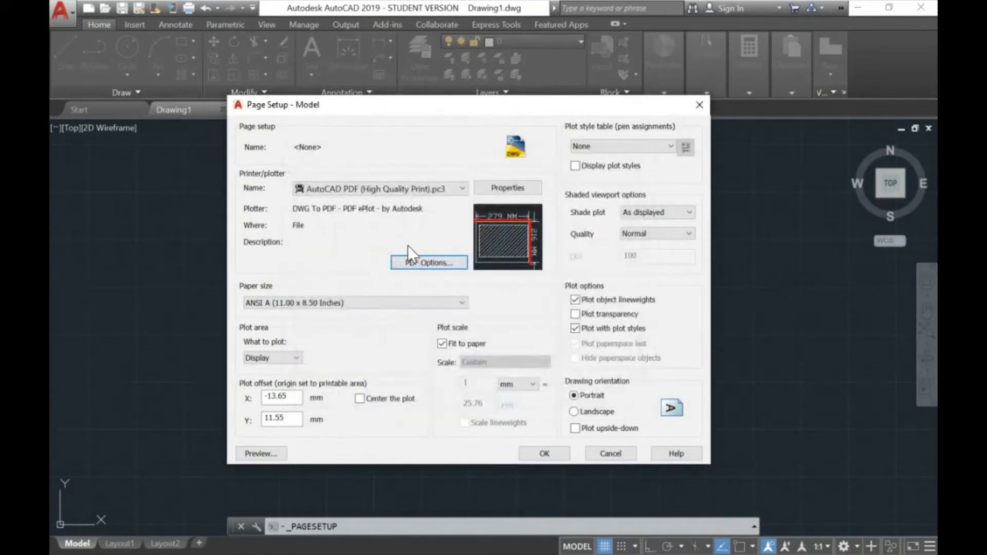
# Step: Set the page setup's paper size to ISO A4 (210.00 x 297.00 MM)
pyautogui.click(393, 303)
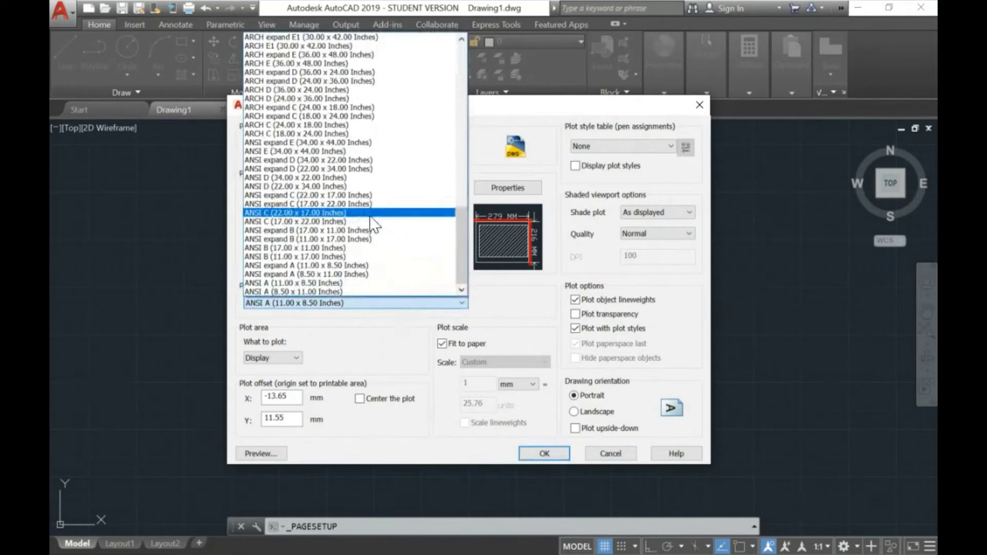
pyautogui.scroll(4, 371, 216)
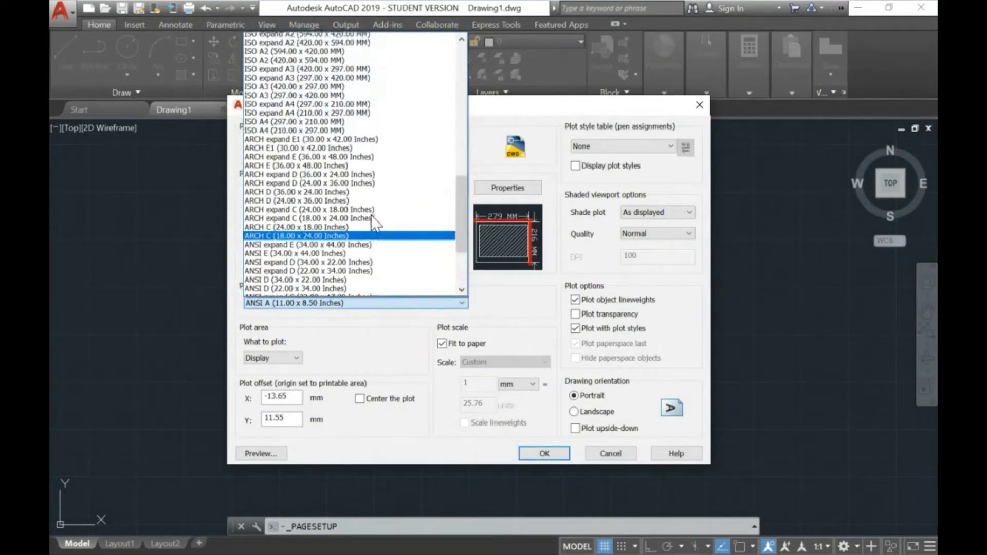
pyautogui.scroll(1, 327, 215)
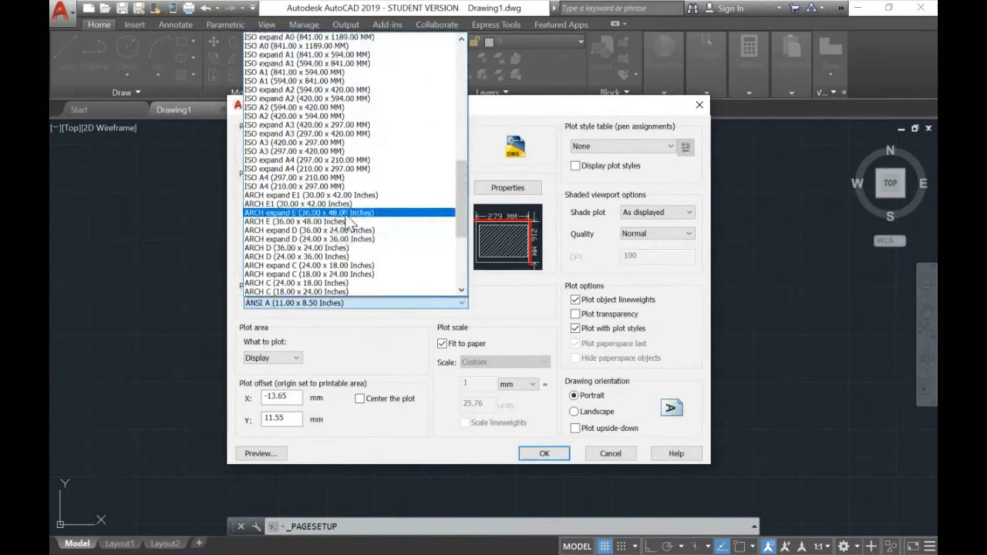
pyautogui.click(325, 187)
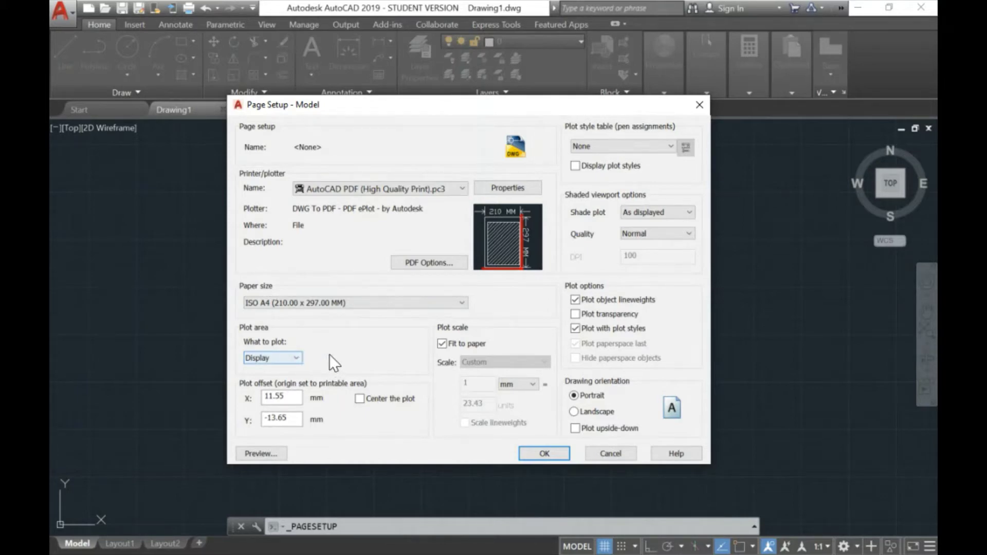
# Step: Keep Display as the plot area, center the plot in Landscape orientation, and save the Model page setup
pyautogui.click(295, 359)
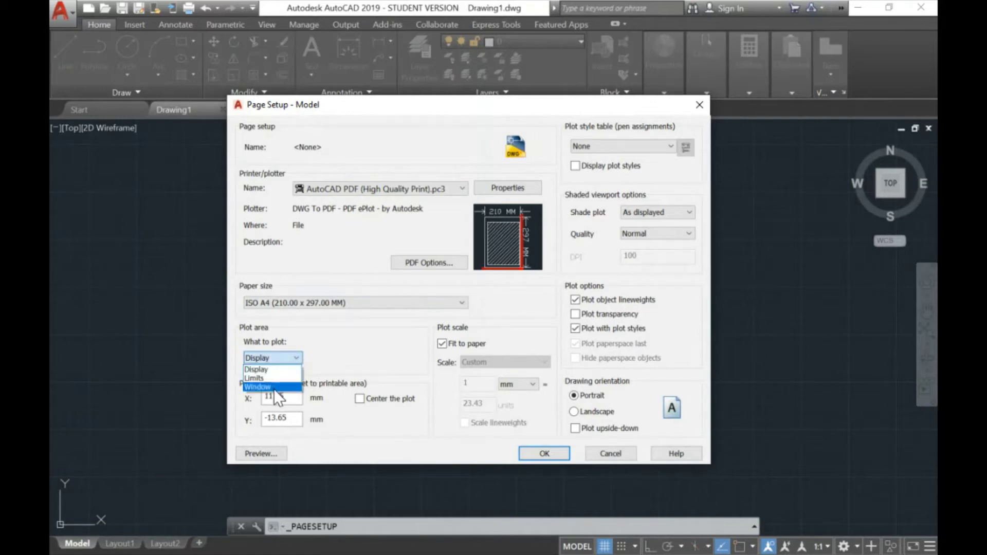
pyautogui.click(386, 334)
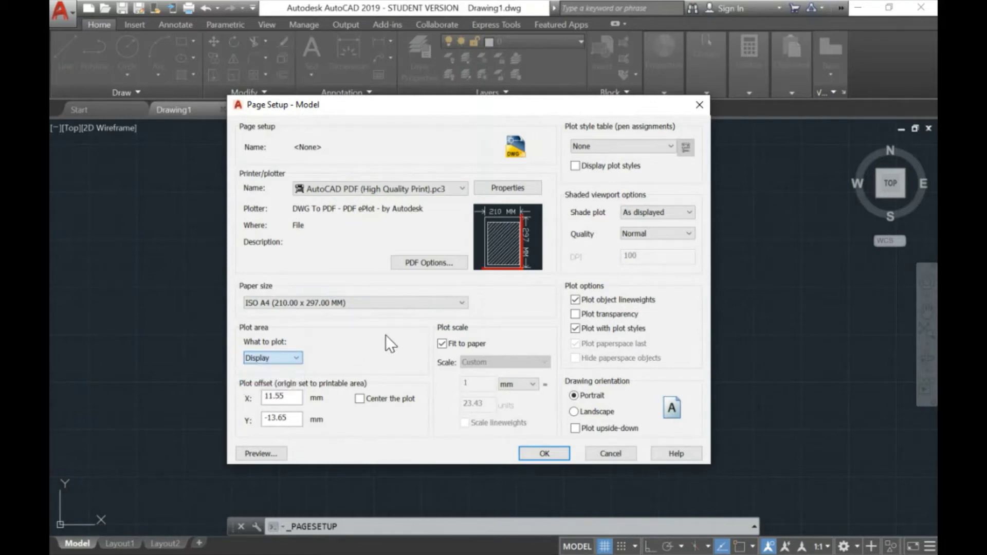
pyautogui.click(360, 400)
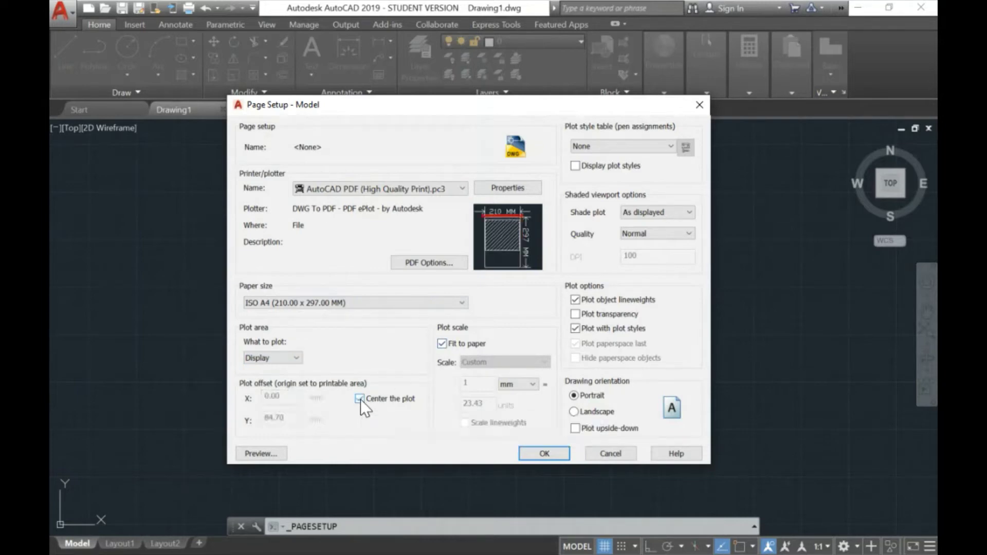
pyautogui.click(594, 412)
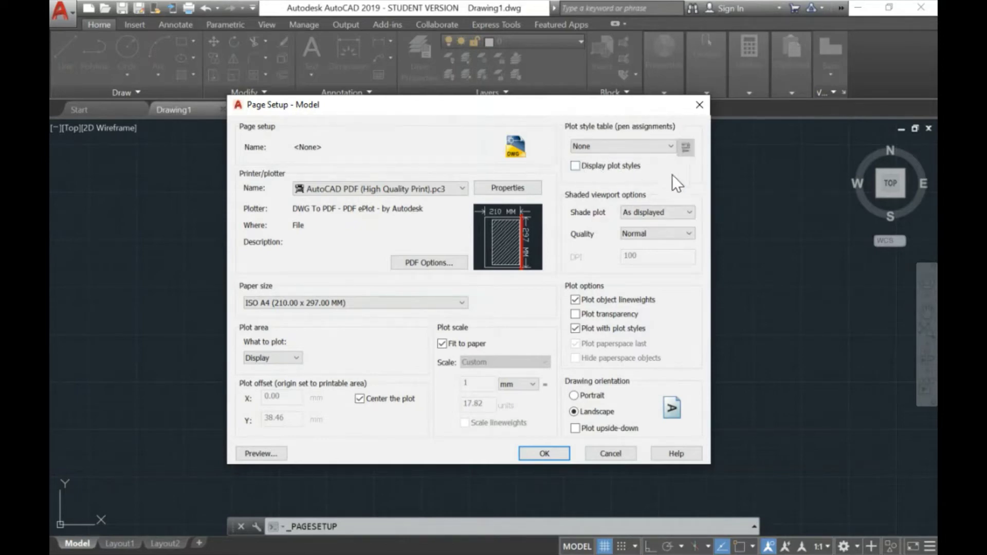
pyautogui.click(545, 455)
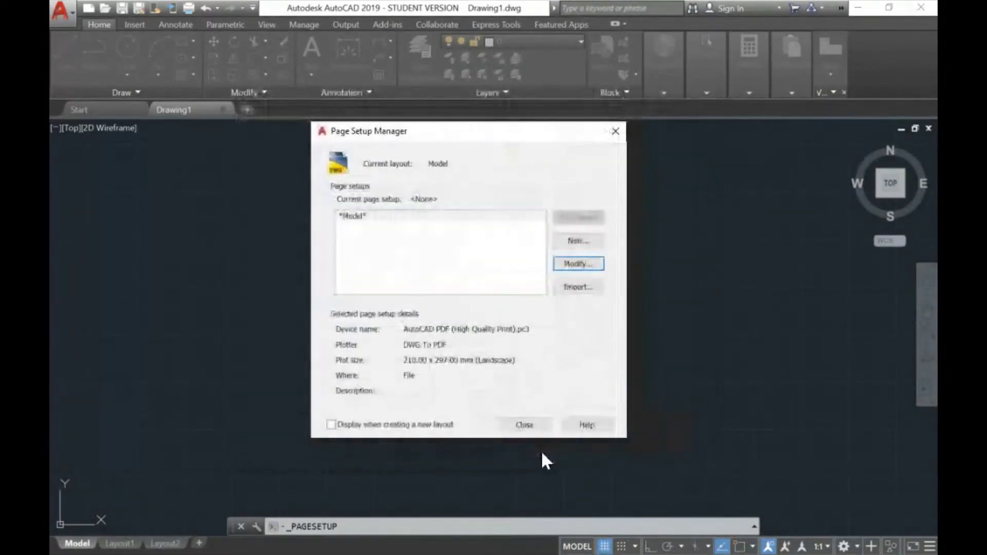
pyautogui.click(527, 426)
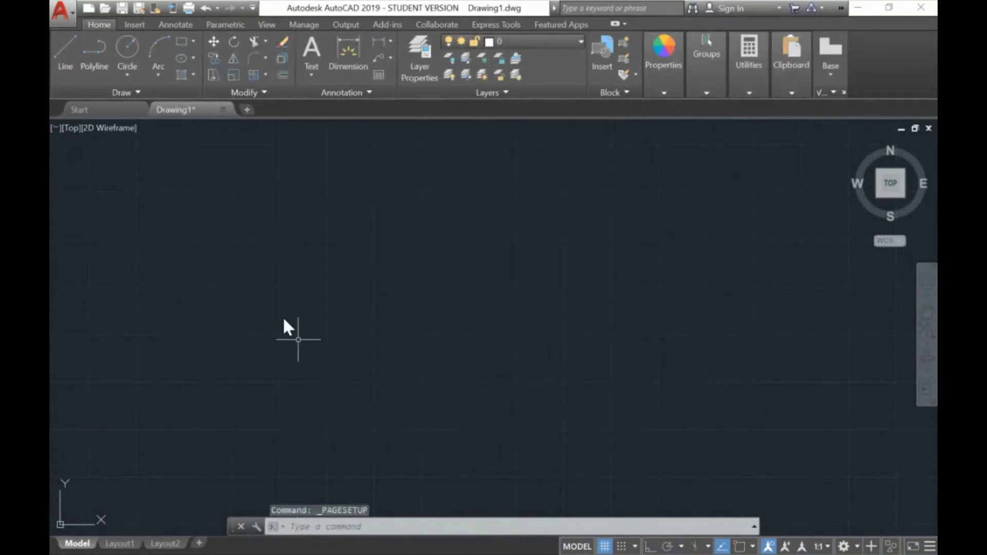
pyautogui.click(69, 17)
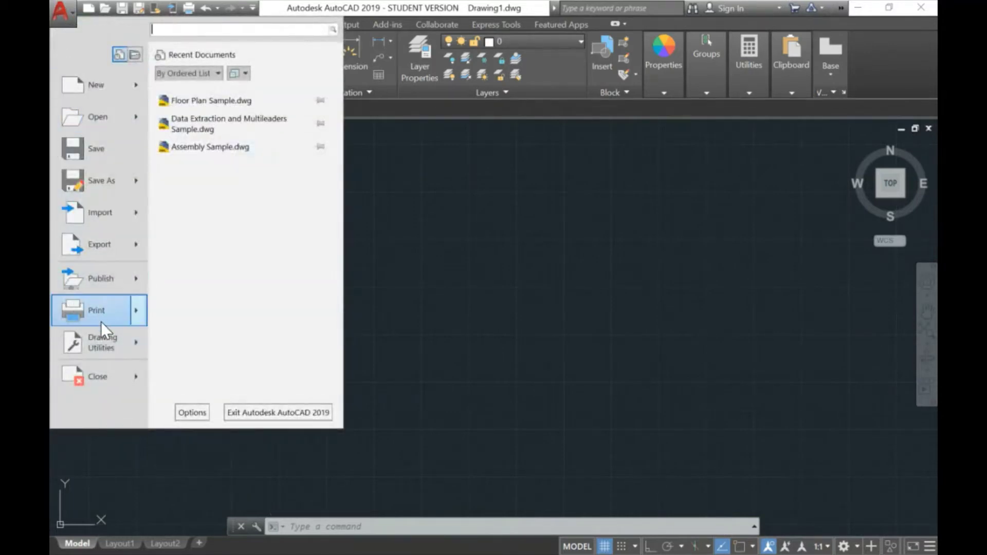
pyautogui.moveTo(95, 319)
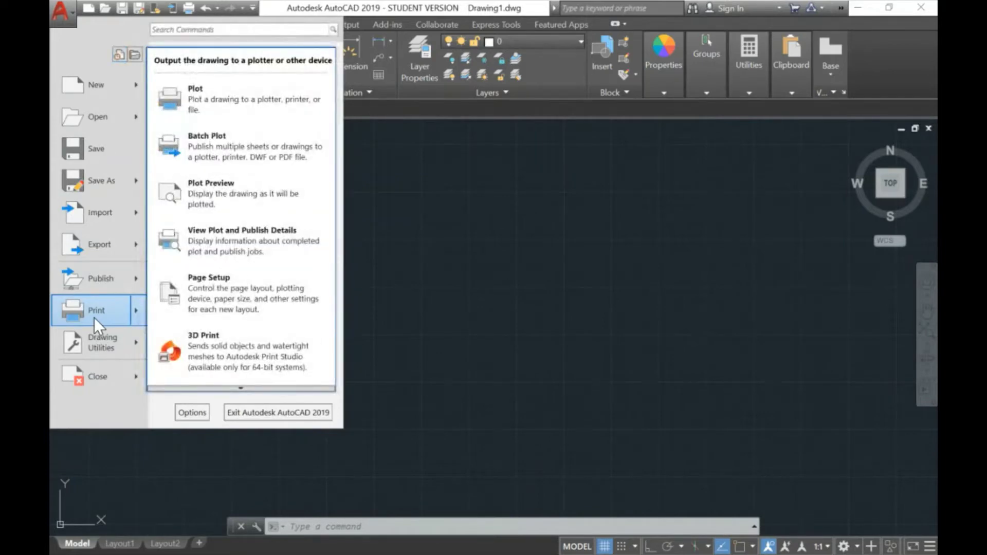
pyautogui.click(637, 328)
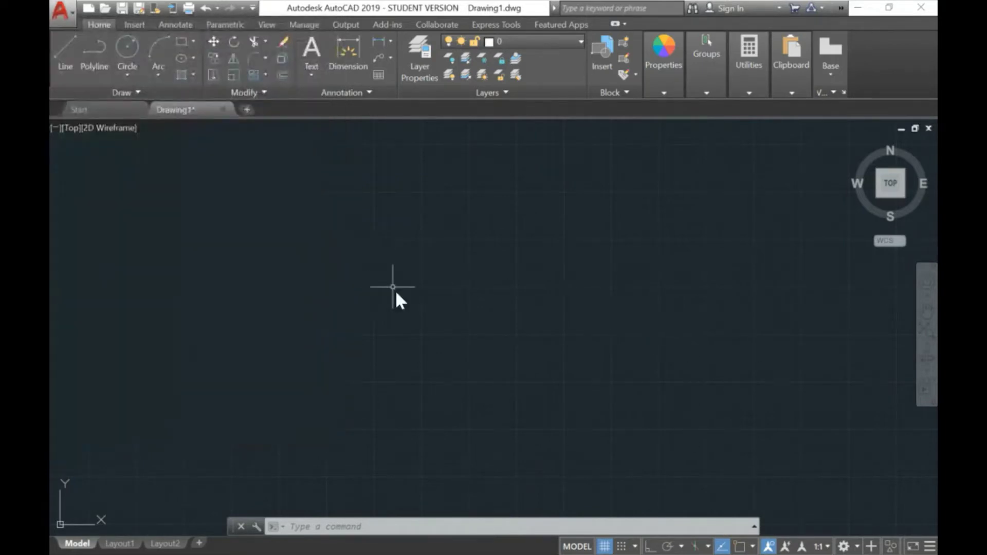
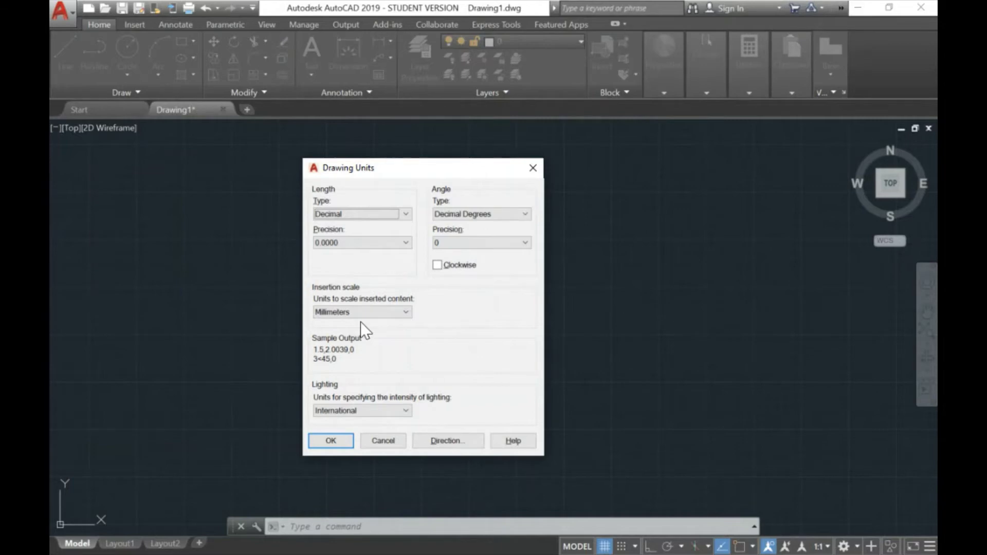
# Step: Keep Millimeters as the insertion scale in the drawing units and set the length precision to 0
pyautogui.click(407, 312)
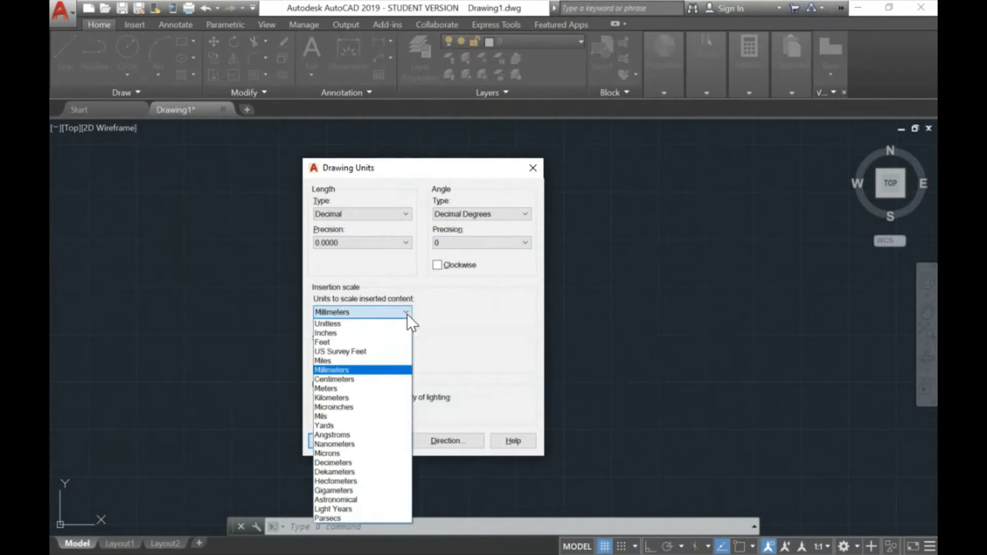
pyautogui.click(464, 310)
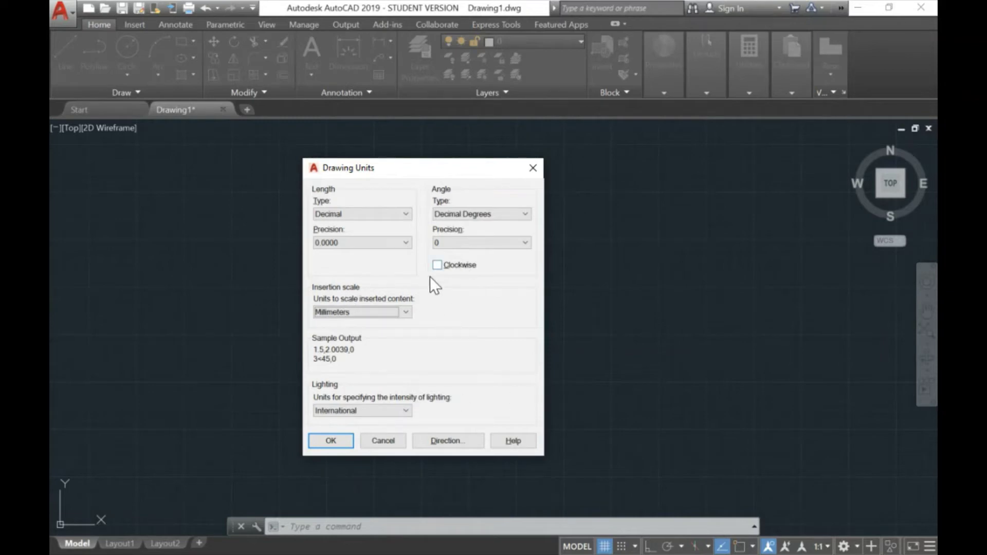
pyautogui.click(403, 242)
pyautogui.click(335, 257)
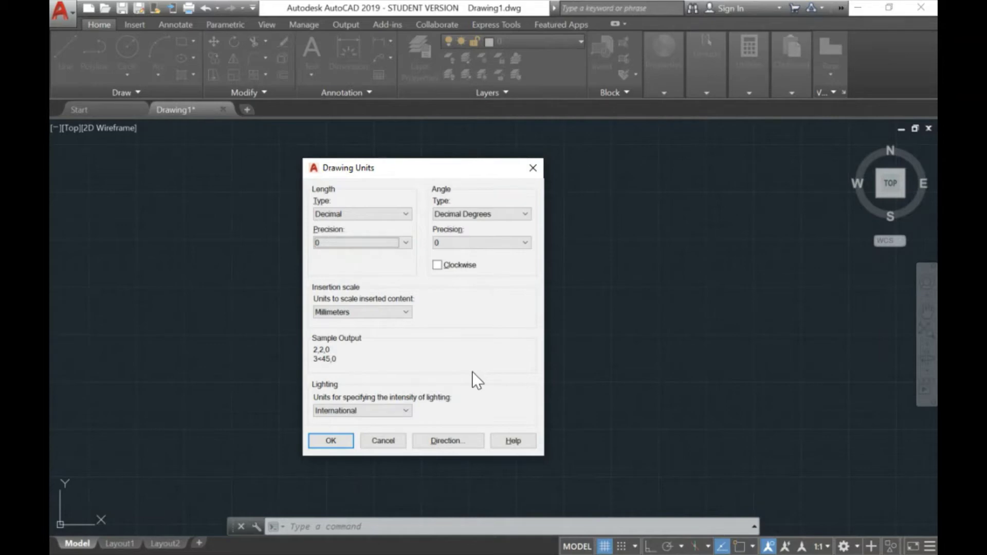
# Step: Change the drawing units' insertion scale to Meters and the length precision to 0.00
pyautogui.click(391, 314)
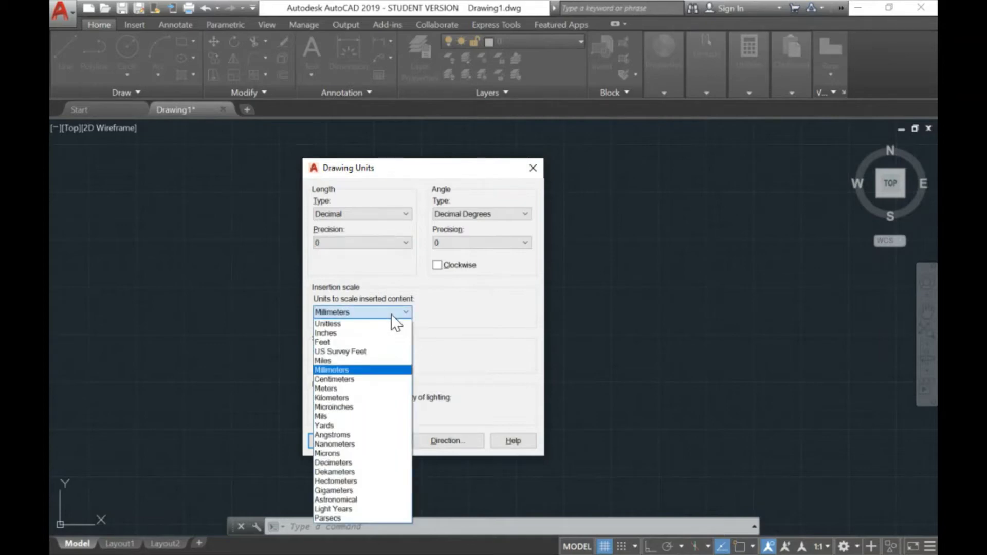
pyautogui.click(346, 388)
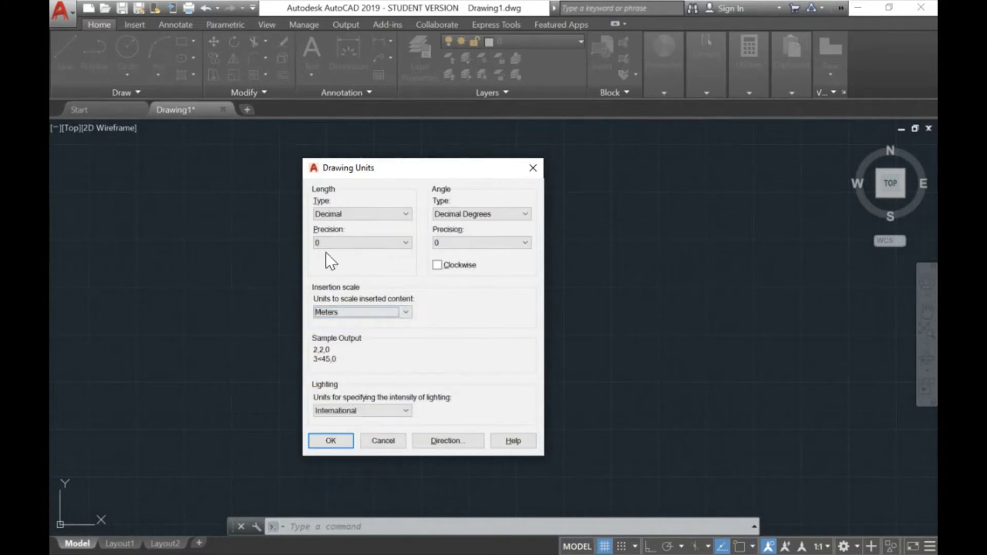
pyautogui.click(378, 243)
pyautogui.click(341, 273)
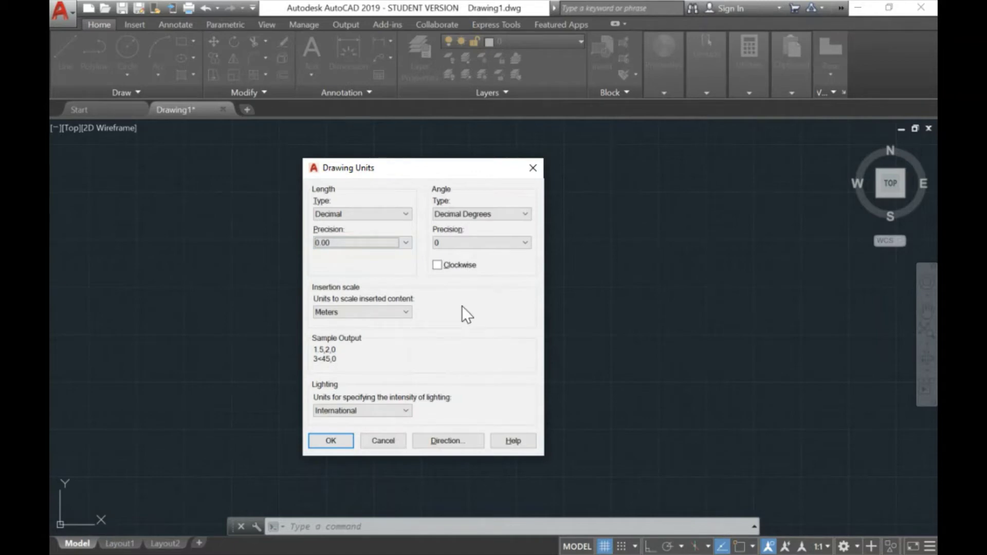
# Step: Set the insertion scale to Millimeters and the length precision to 0, and apply the drawing units
pyautogui.click(401, 313)
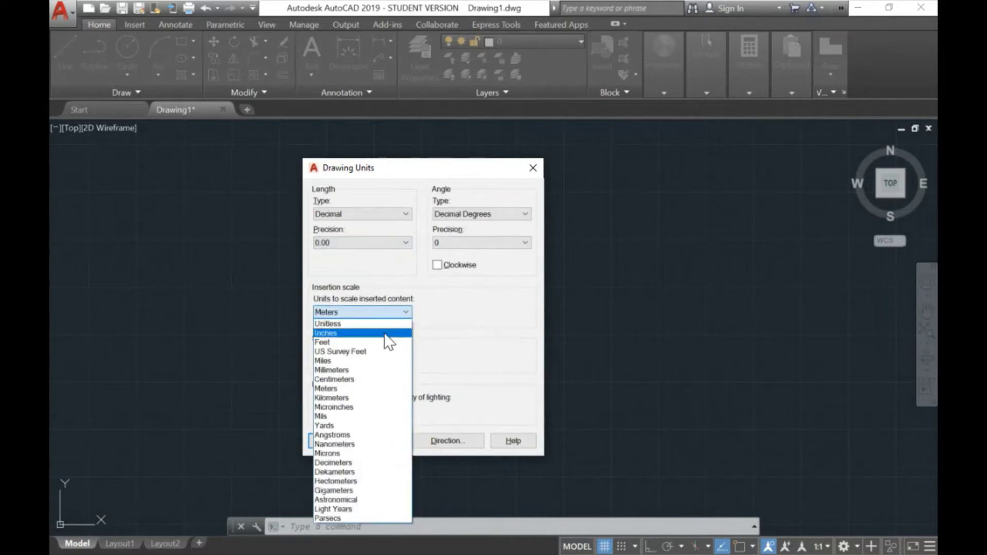
pyautogui.click(360, 370)
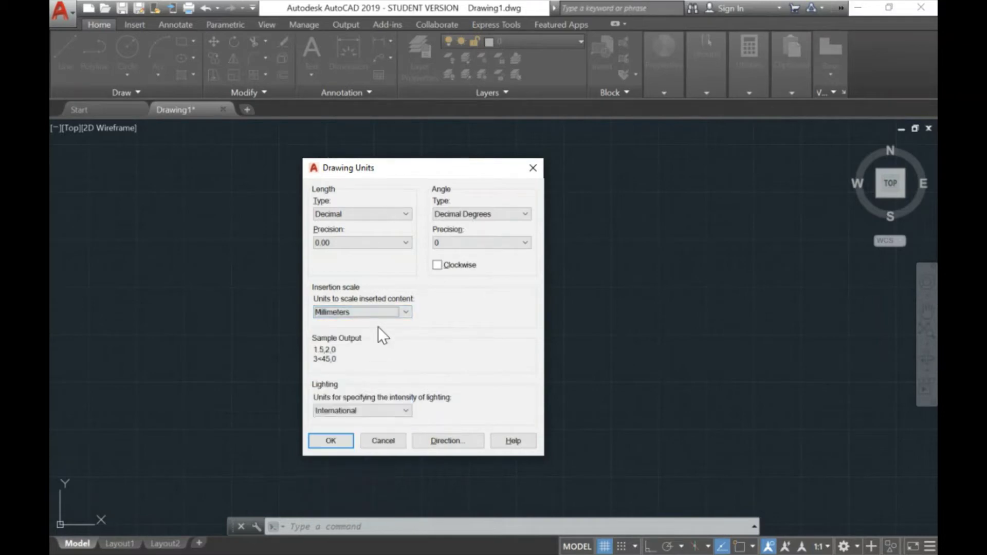
pyautogui.click(393, 244)
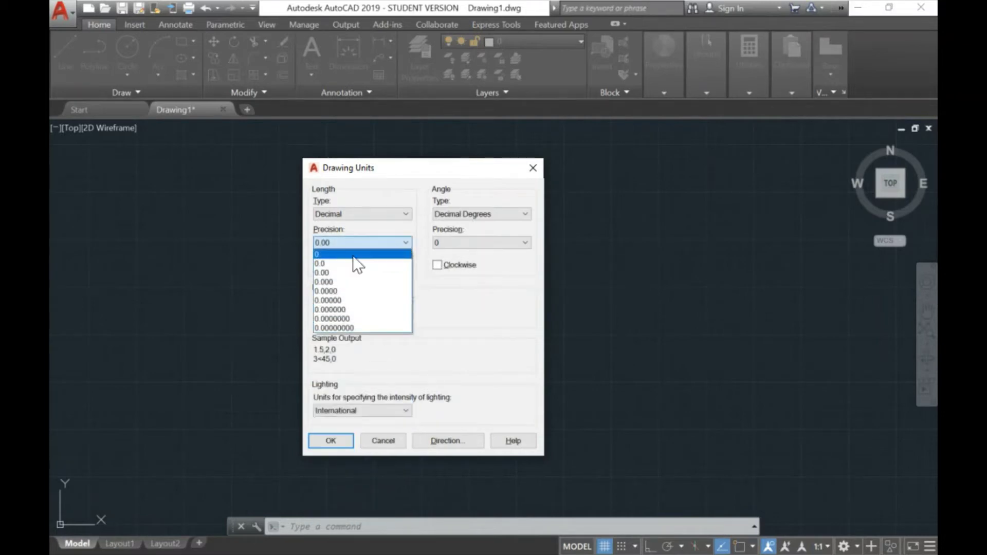
pyautogui.click(354, 255)
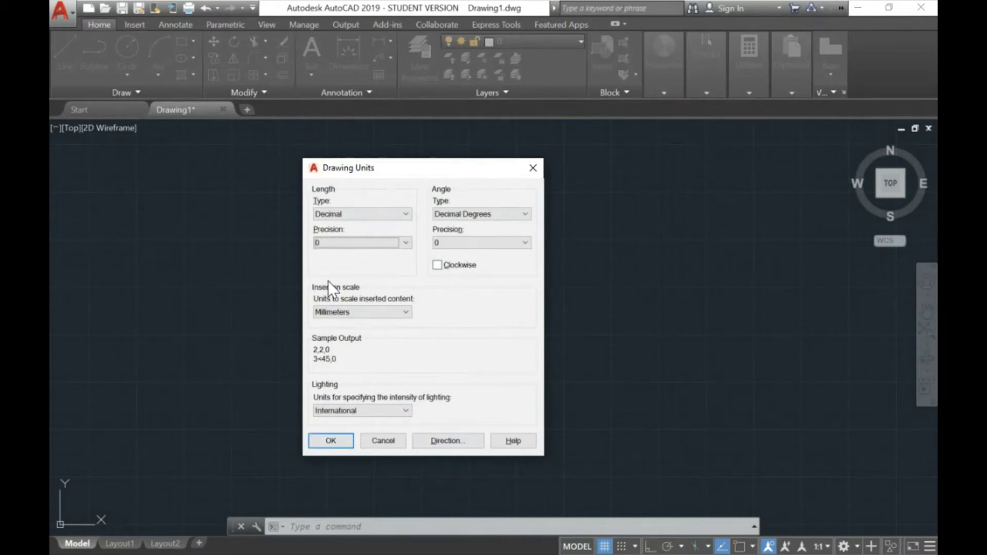
pyautogui.click(331, 441)
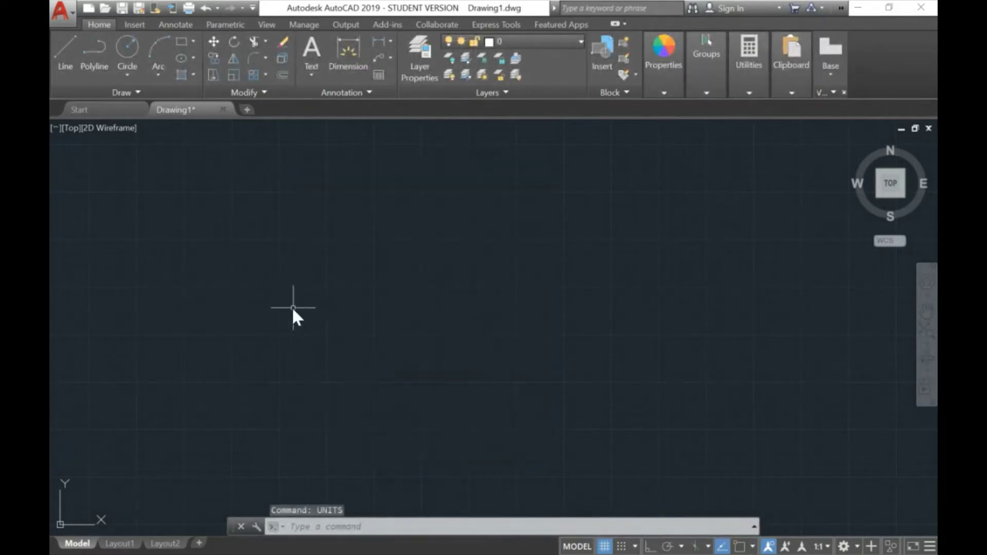
pyautogui.moveTo(292, 307)
pyautogui.mouseDown(button='middle')
pyautogui.moveTo(320, 302)
pyautogui.moveTo(344, 334)
pyautogui.moveTo(351, 291)
pyautogui.moveTo(333, 263)
pyautogui.moveTo(277, 261)
pyautogui.mouseUp(button='middle')
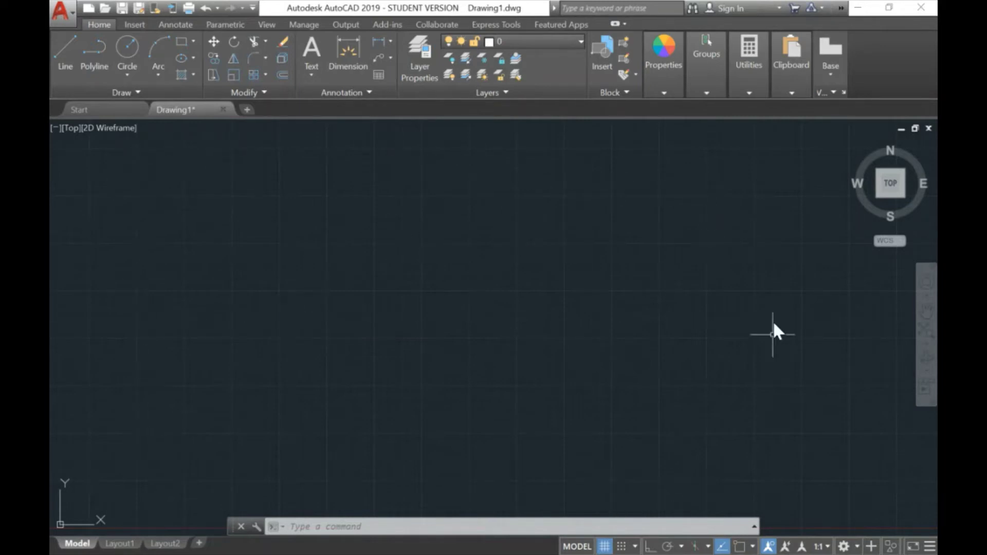
pyautogui.moveTo(196, 255)
pyautogui.mouseDown(button='middle')
pyautogui.moveTo(193, 201)
pyautogui.moveTo(189, 227)
pyautogui.moveTo(238, 255)
pyautogui.mouseUp(button='middle')
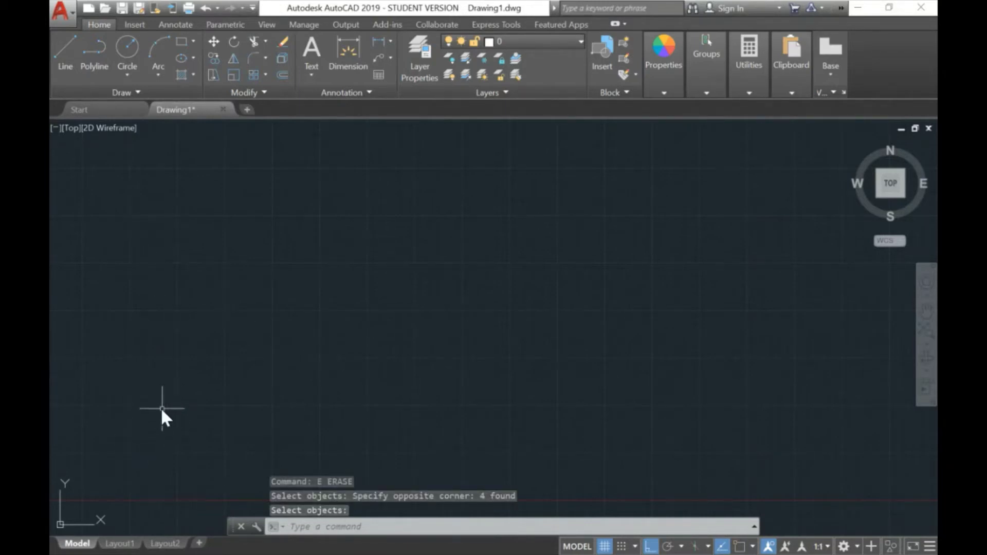
# Step: With Ortho on, draw the sheet's left side 210 mm upward from near the origin and its upper side 297 mm rightward using Line
pyautogui.click(64, 59)
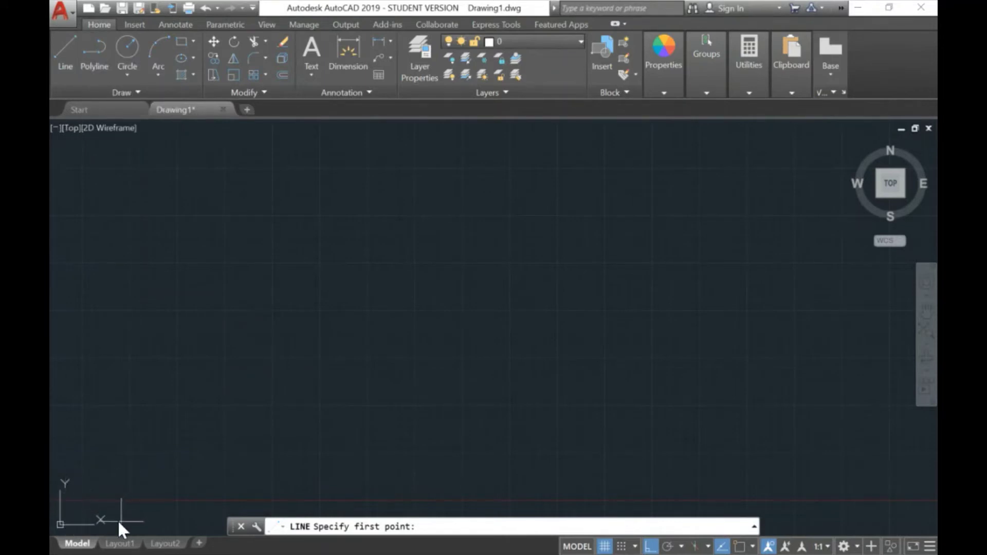
pyautogui.click(86, 496)
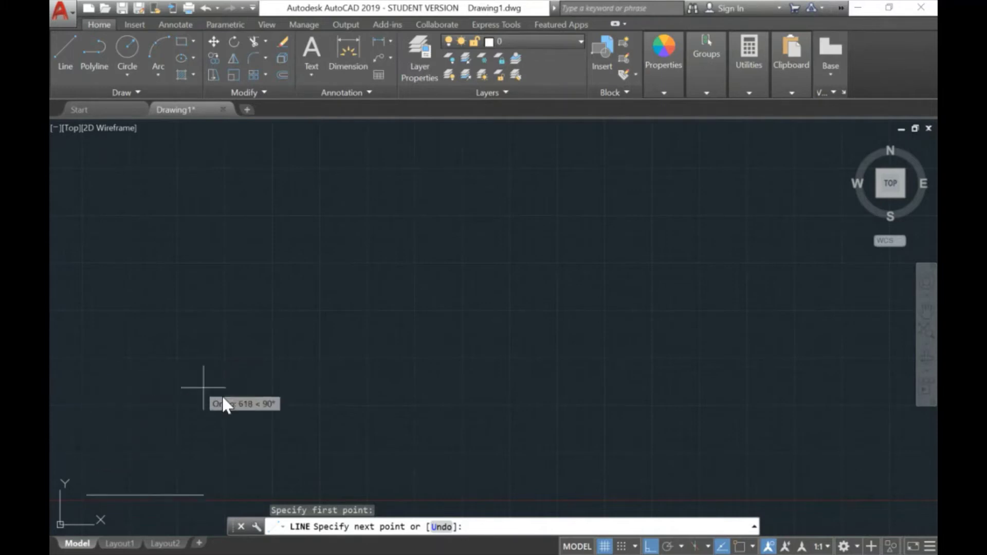
pyautogui.click(651, 548)
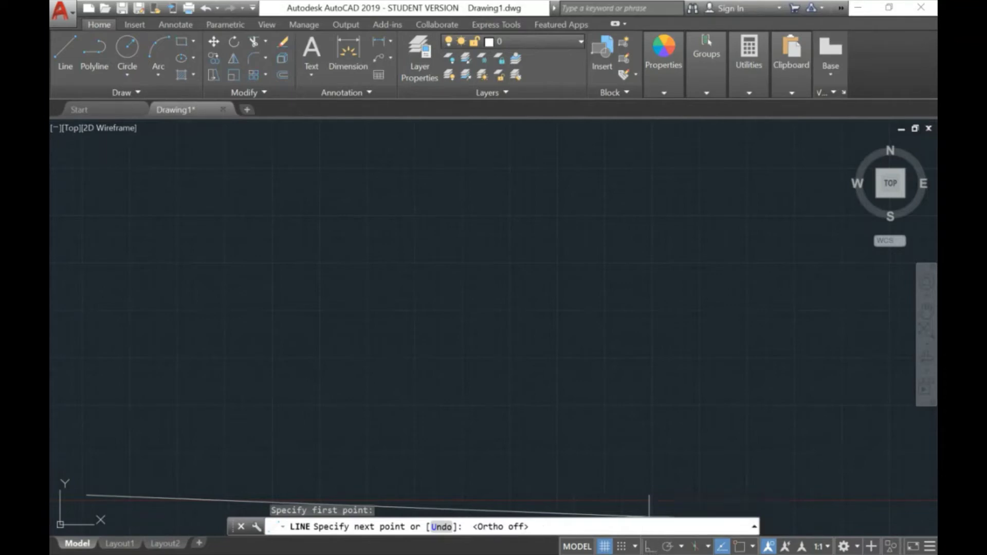
pyautogui.click(649, 547)
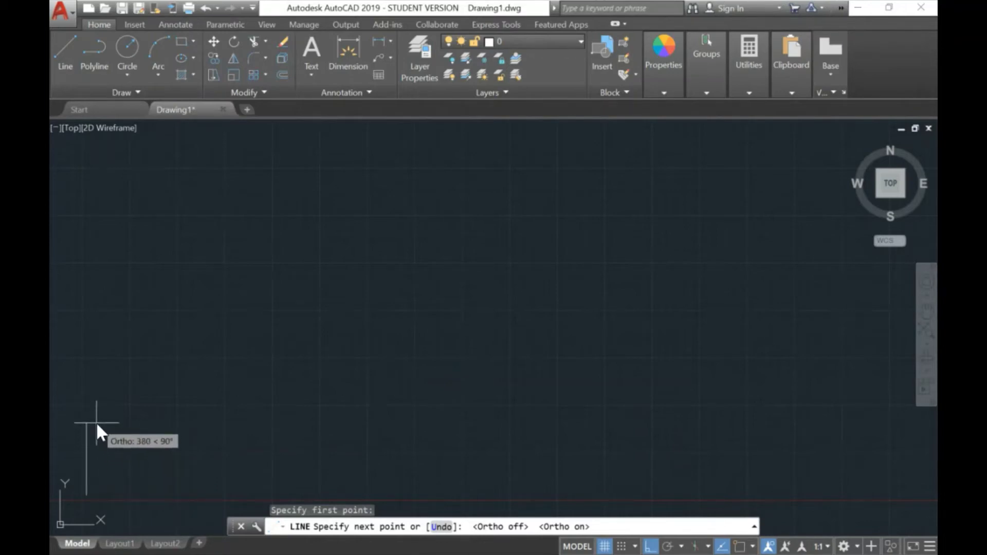
pyautogui.write('210')
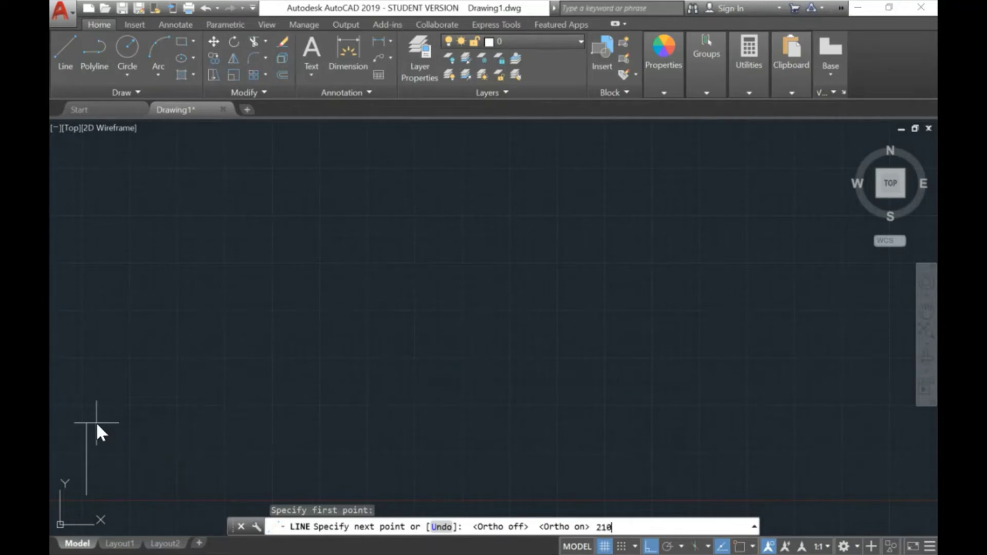
pyautogui.press('Return')
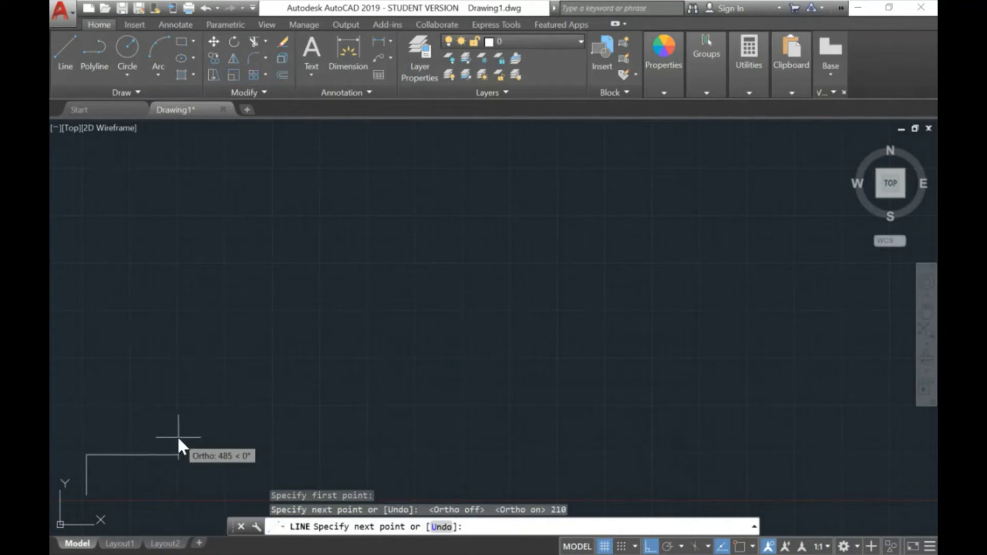
pyautogui.write('297')
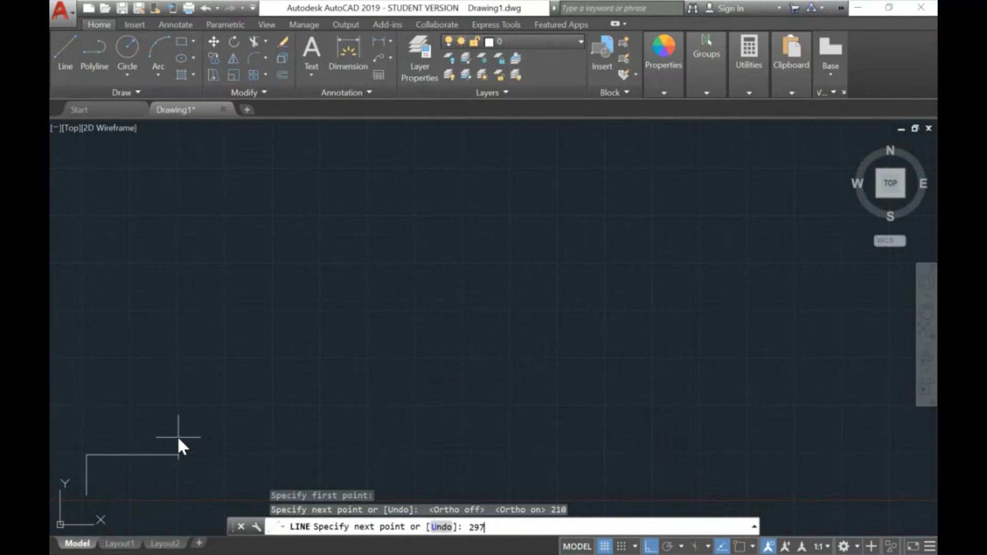
pyautogui.press('Return')
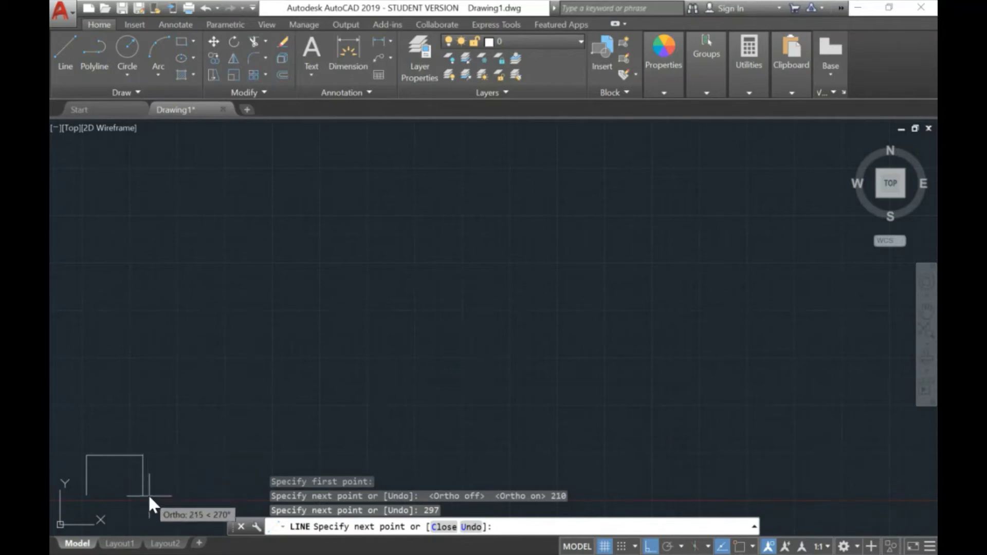
# Step: Draw the sheet's right side 210 mm downward and undo that segment within the Line command
pyautogui.write('210')
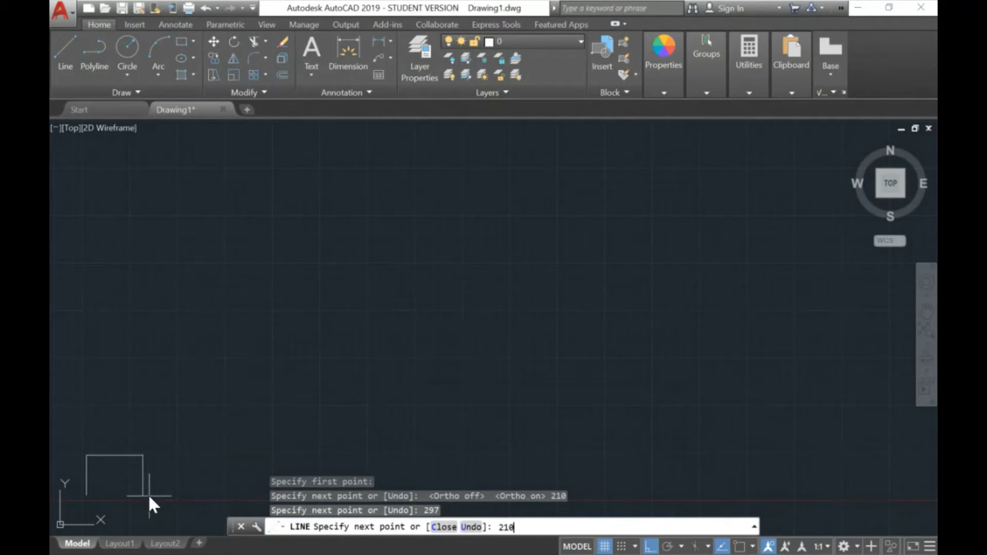
pyautogui.press('Return')
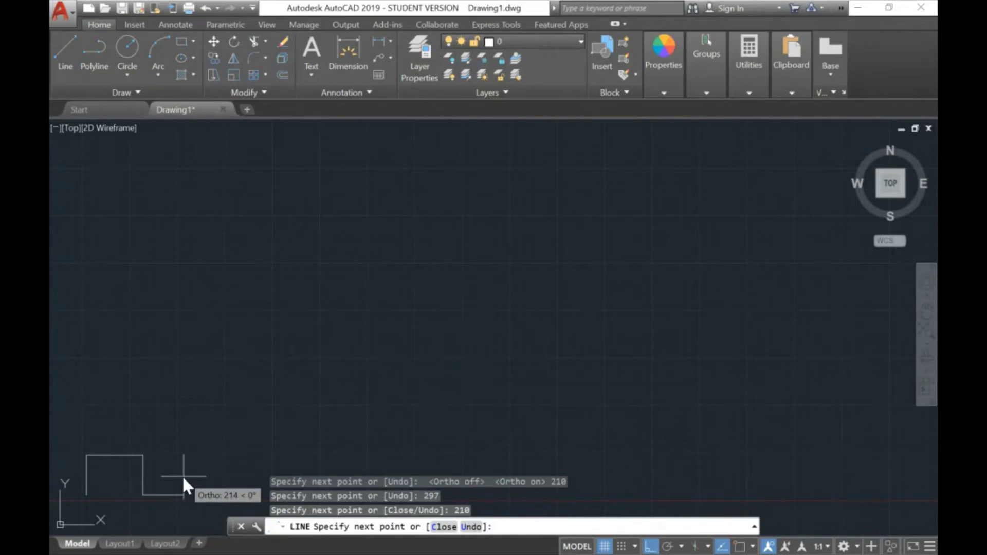
pyautogui.write('c')
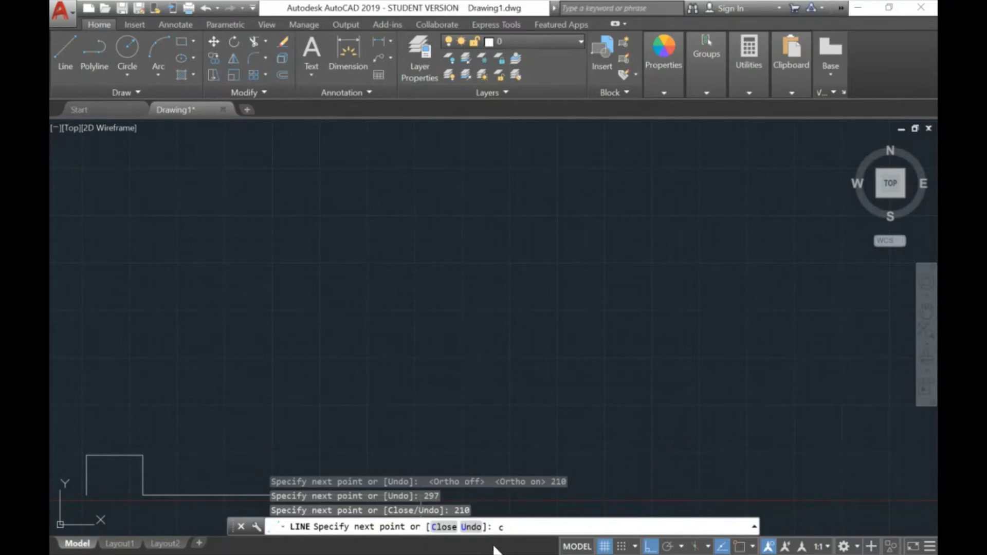
pyautogui.press('BackSpace')
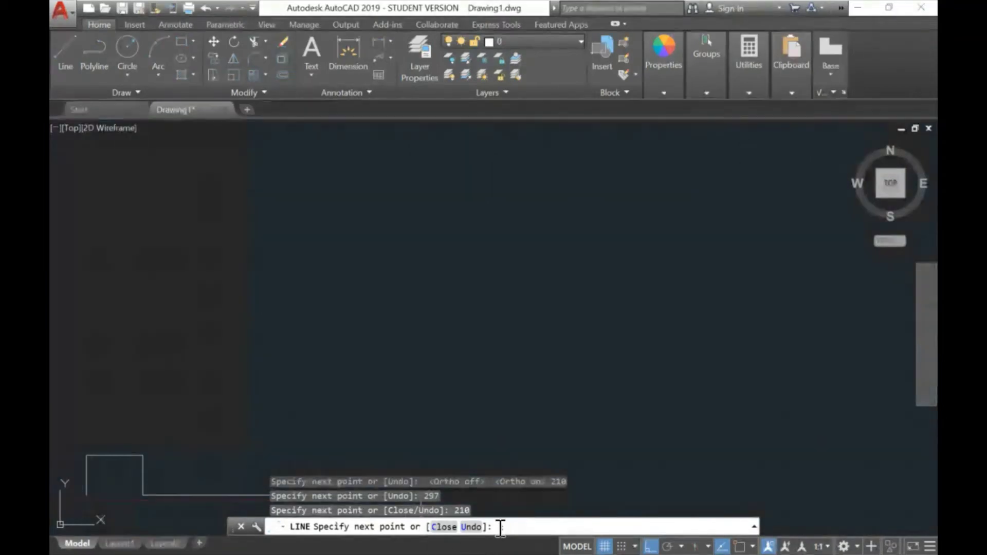
pyautogui.write('c')
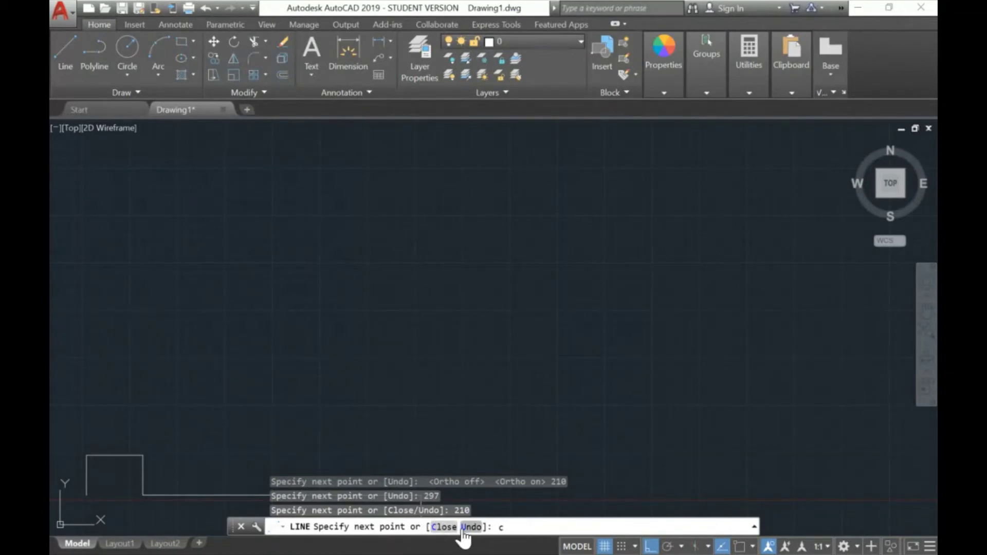
pyautogui.write('u')
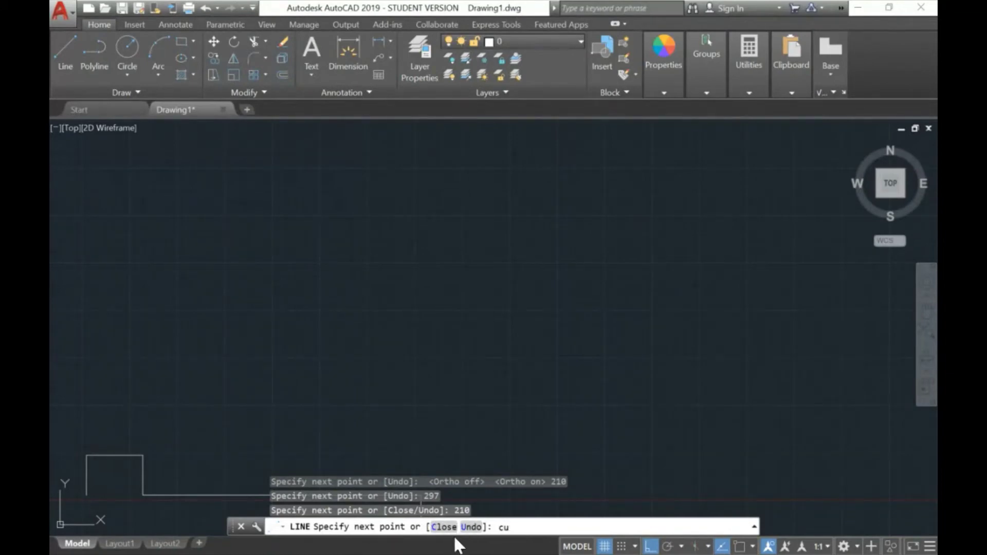
pyautogui.press('Return')
pyautogui.write('u')
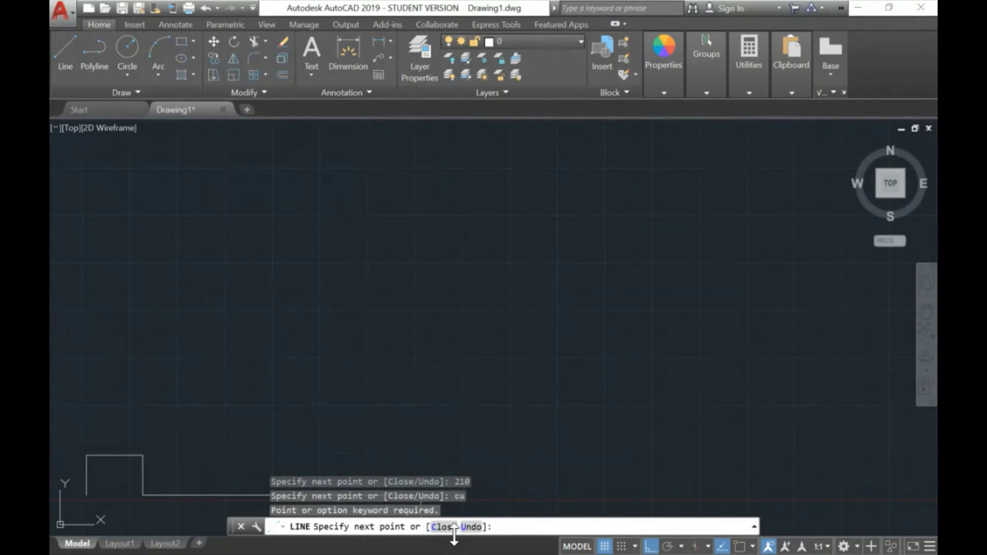
pyautogui.press('Return')
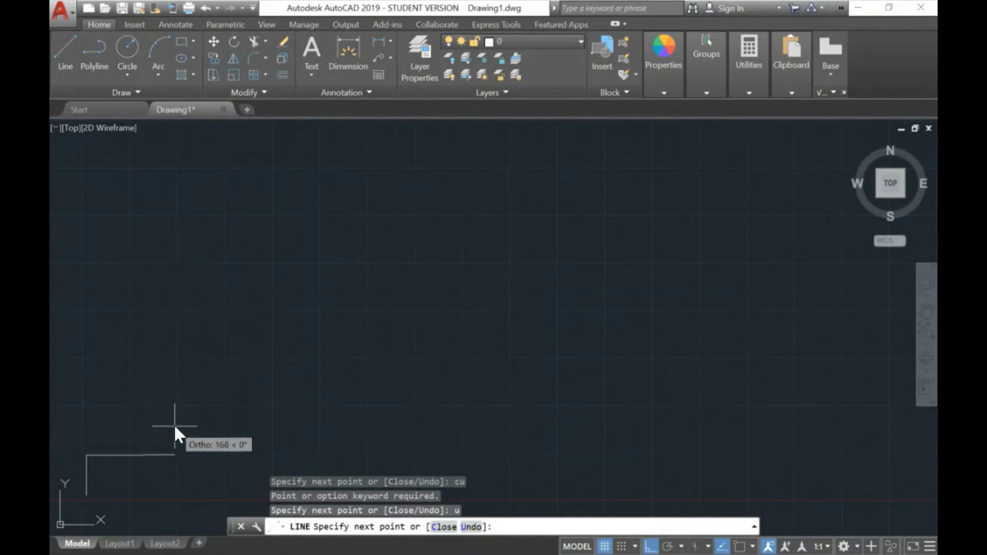
# Step: Draw the sheet's right side 210 mm downward and close the outline back to its starting point
pyautogui.click(143, 455)
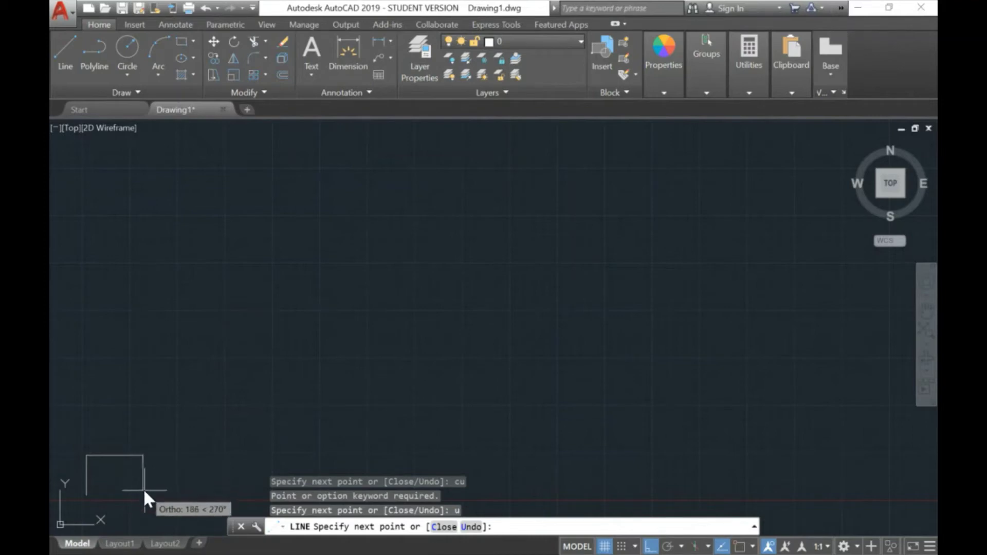
pyautogui.write('210')
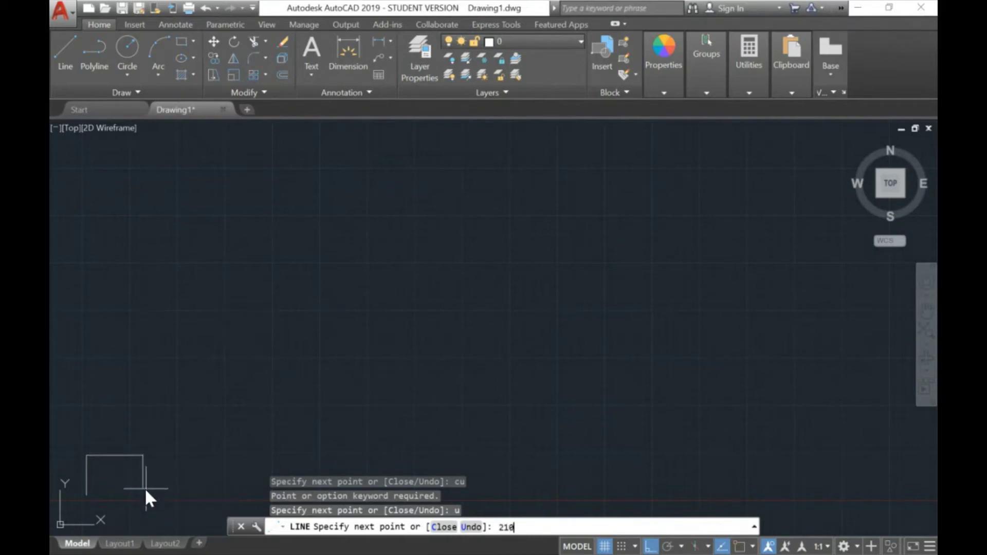
pyautogui.press('Return')
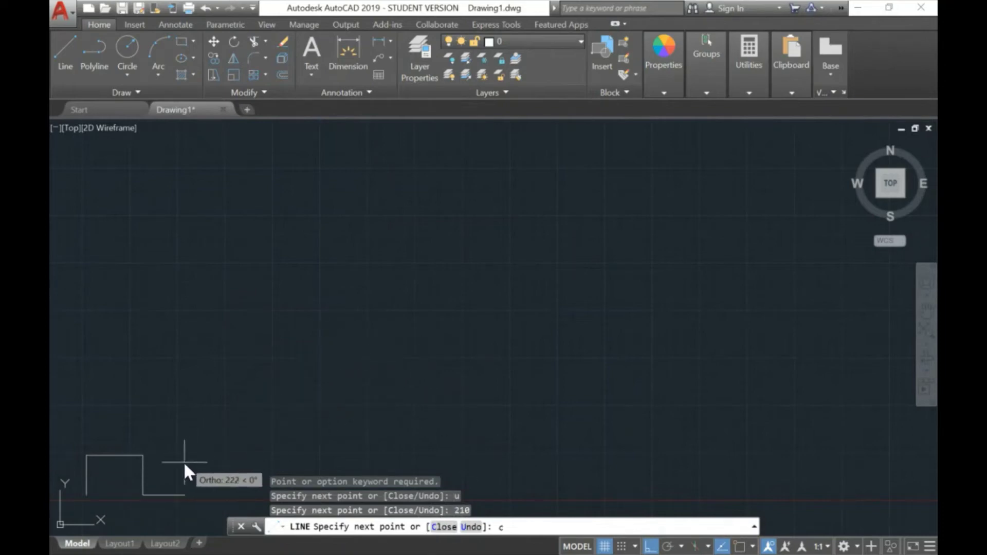
pyautogui.write('c')
pyautogui.press('Return')
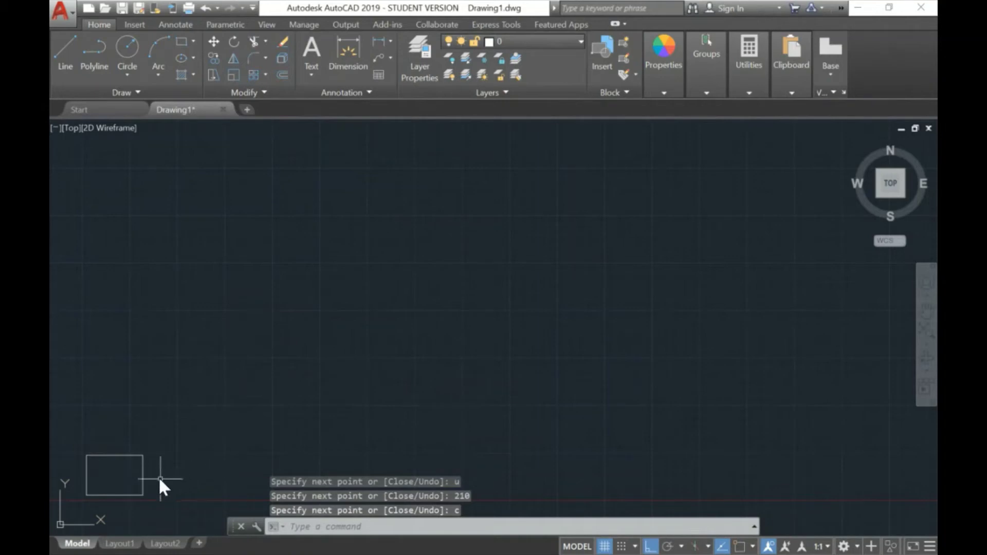
# Step: Examine the rectangle by panning and zooming, and frame it with a Zoom window around its outline
pyautogui.moveTo(156, 477)
pyautogui.mouseDown(button='middle')
pyautogui.moveTo(218, 467)
pyautogui.moveTo(299, 431)
pyautogui.moveTo(371, 353)
pyautogui.moveTo(426, 269)
pyautogui.moveTo(297, 348)
pyautogui.moveTo(211, 419)
pyautogui.moveTo(306, 378)
pyautogui.moveTo(433, 280)
pyautogui.mouseUp(button='middle')
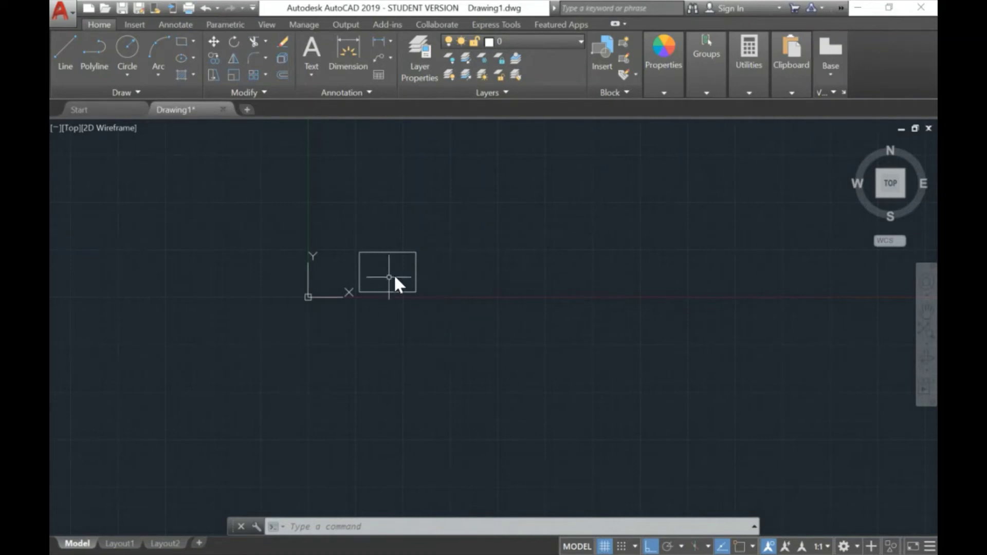
pyautogui.scroll(6, 460, 281)
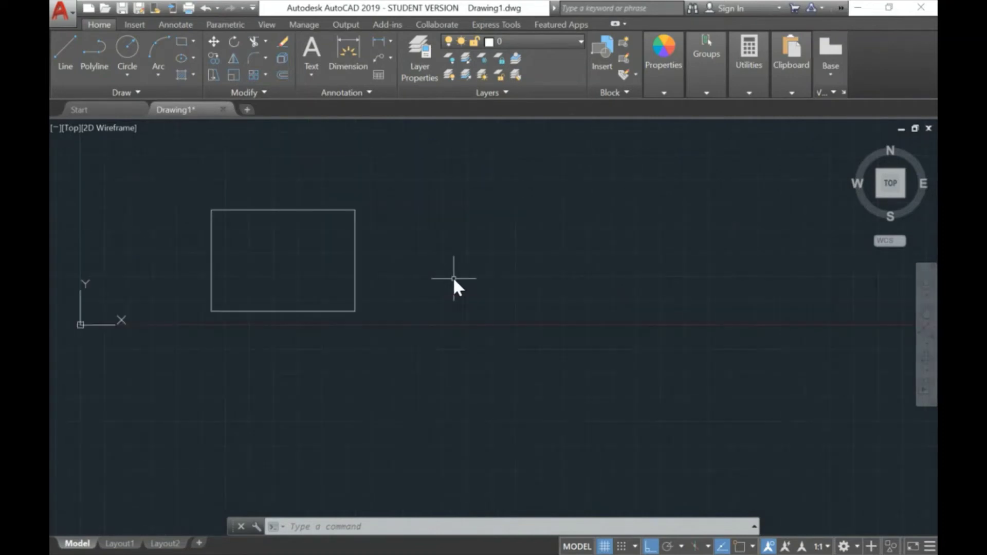
pyautogui.moveTo(377, 248); pyautogui.dragTo(548, 305, button='middle')
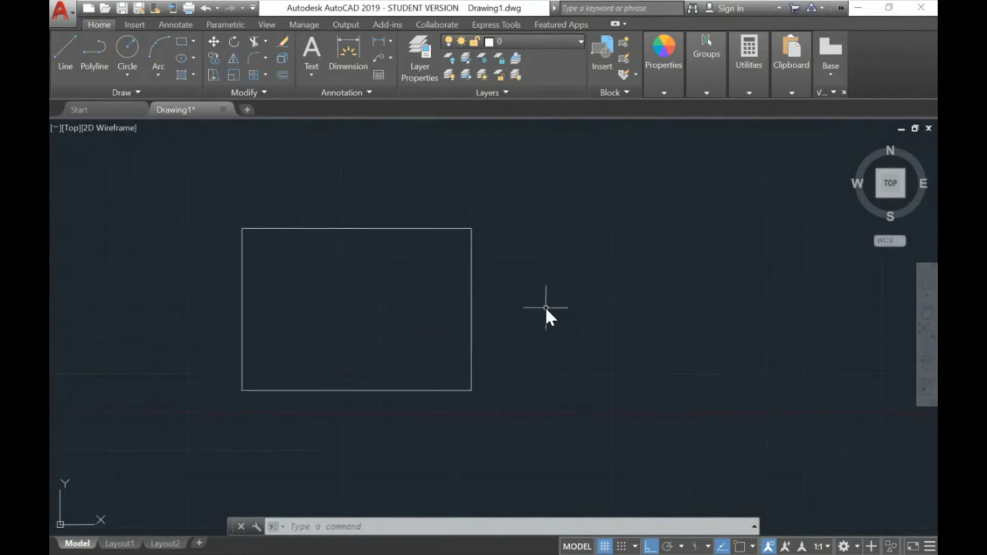
pyautogui.scroll(-8, 545, 307)
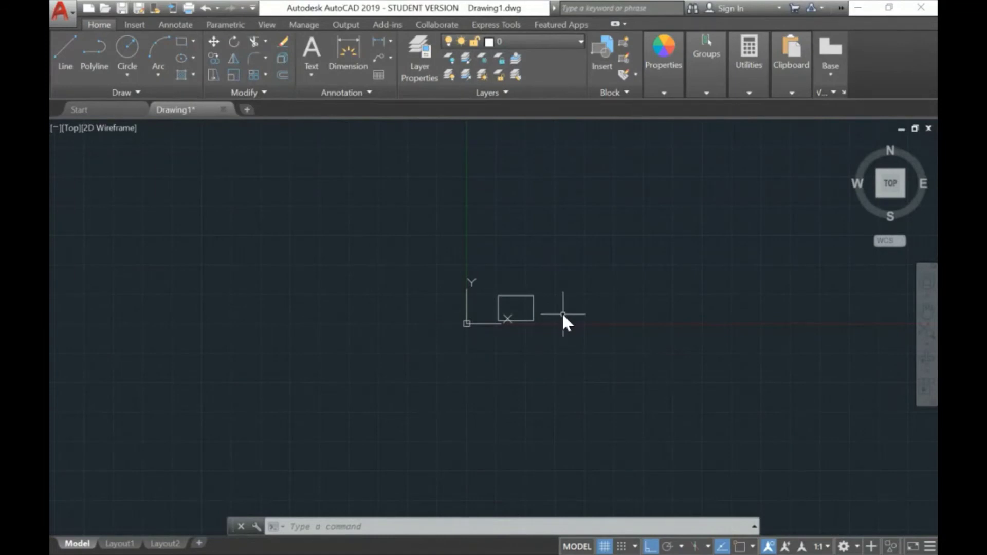
pyautogui.scroll(8, 560, 314)
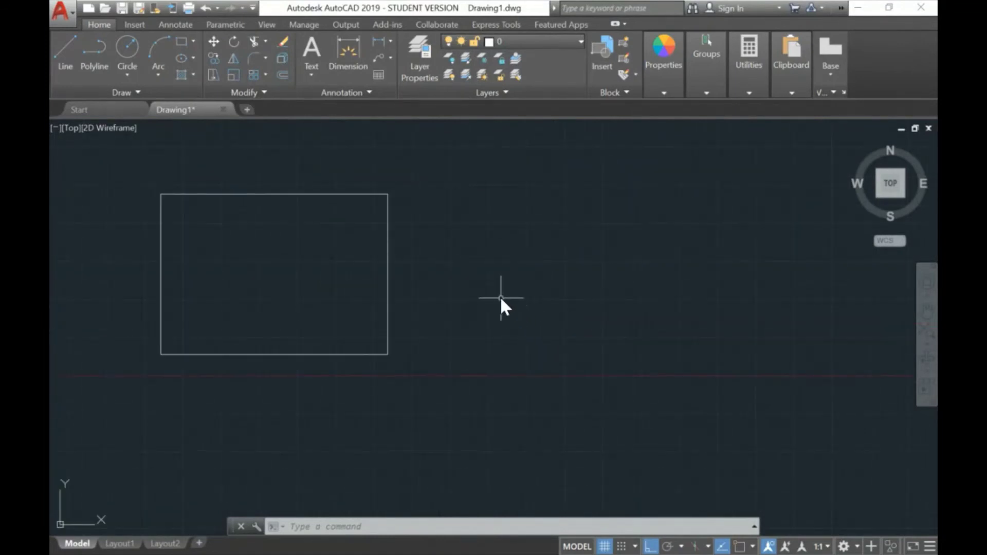
pyautogui.scroll(-4, 501, 296)
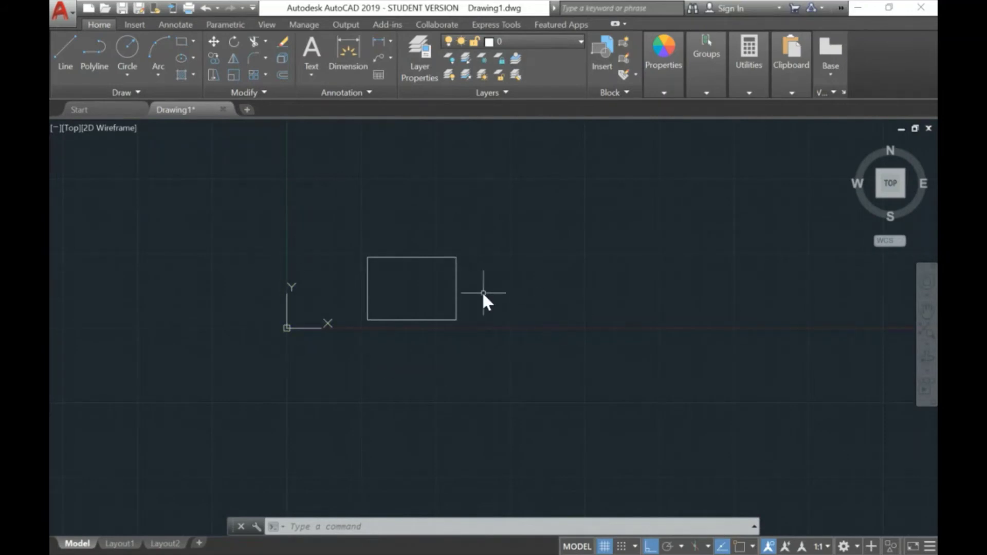
pyautogui.write('z')
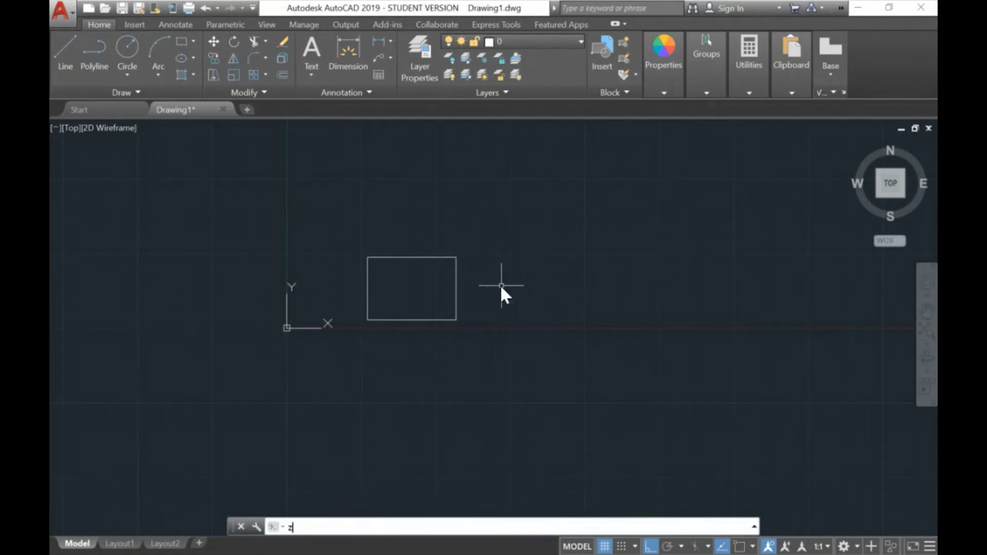
pyautogui.press('Return')
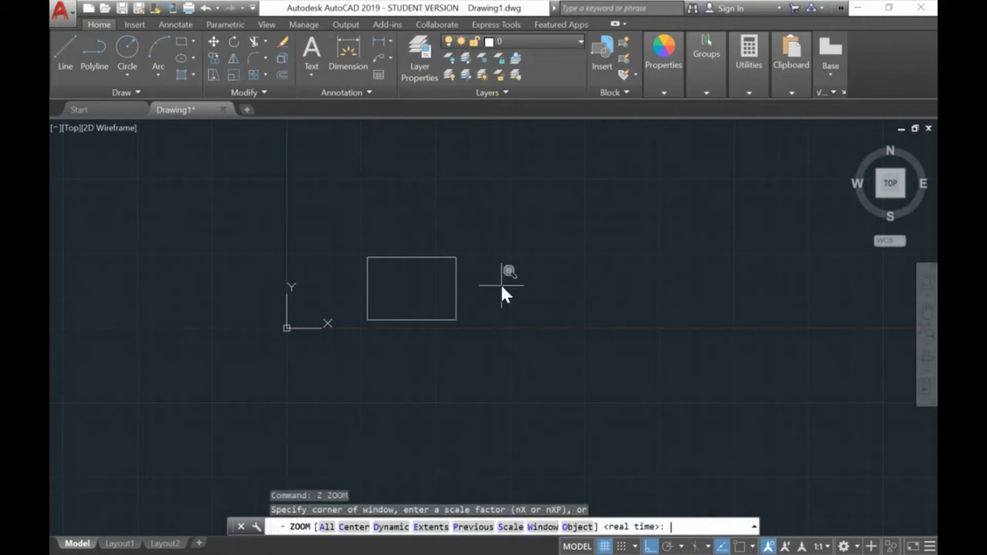
pyautogui.click(349, 331)
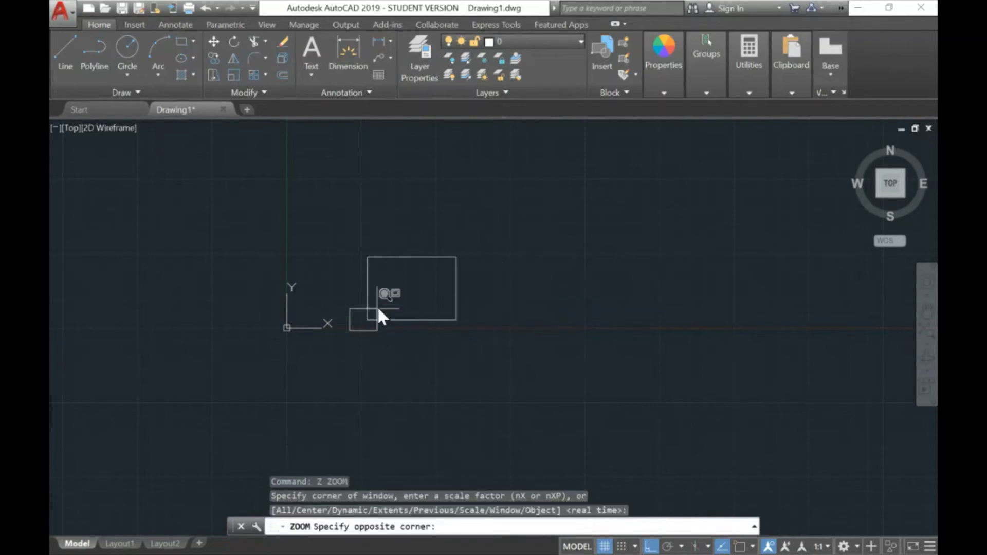
pyautogui.click(473, 242)
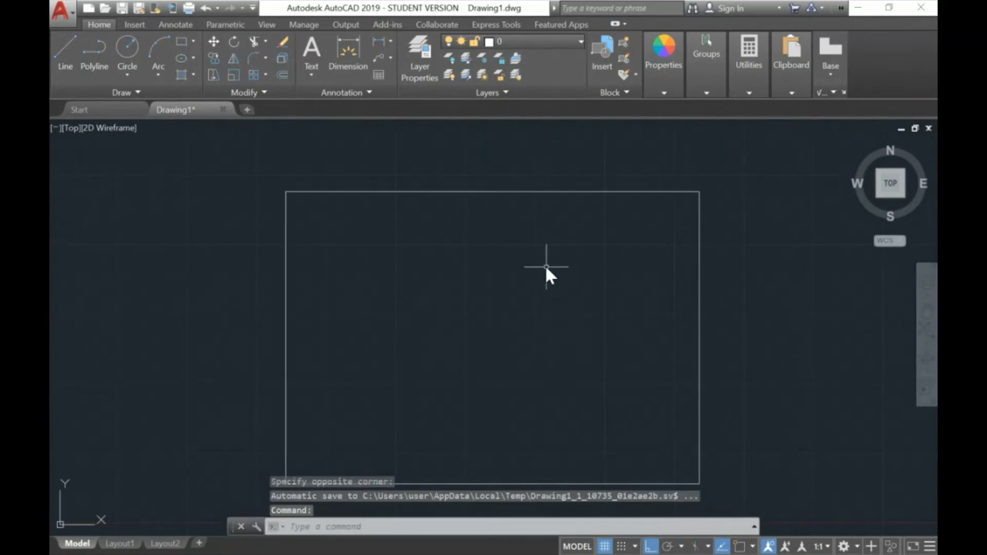
pyautogui.moveTo(543, 263); pyautogui.dragTo(477, 226, button='middle')
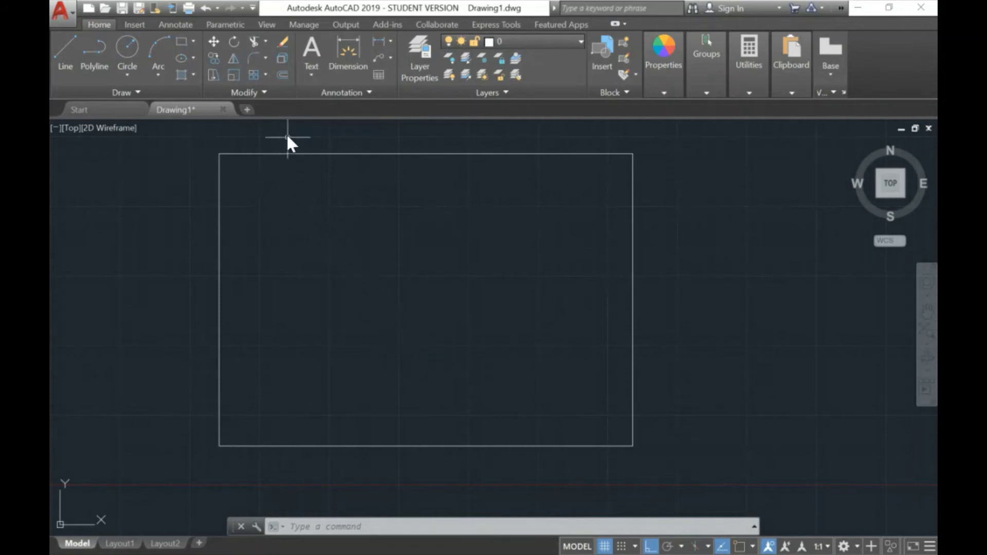
# Step: Offset all four sides of the sheet outline 10 mm inward to create the margin lines
pyautogui.click(281, 73)
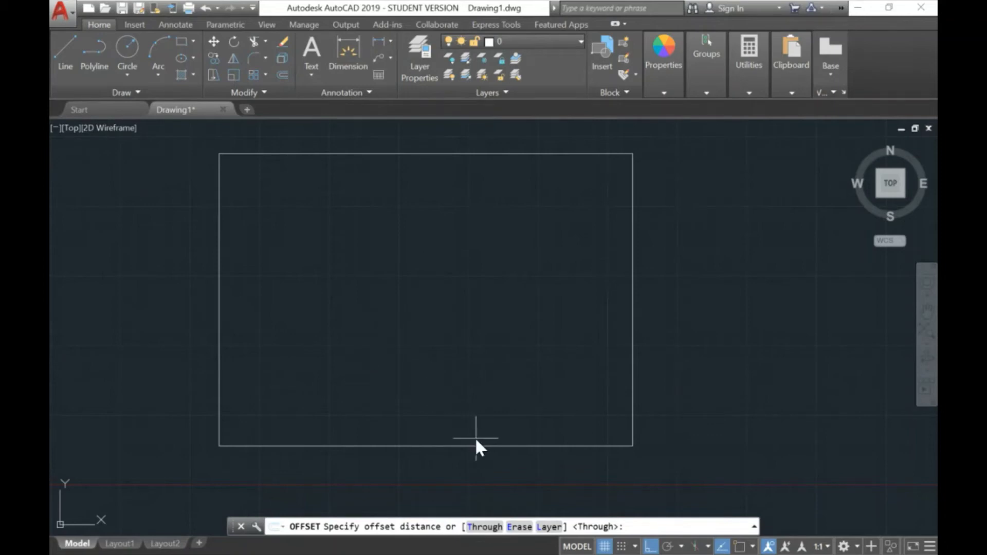
pyautogui.write('10')
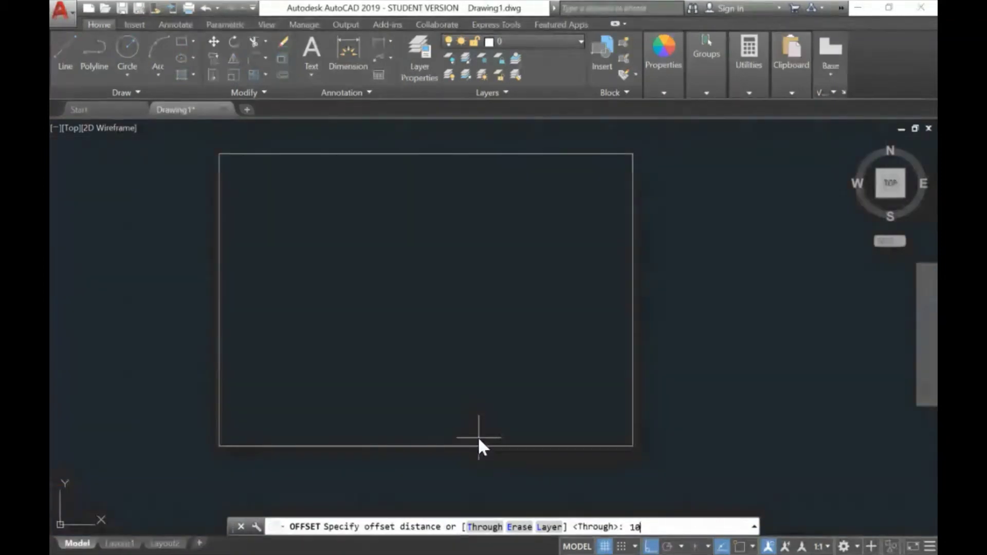
pyautogui.press('Return')
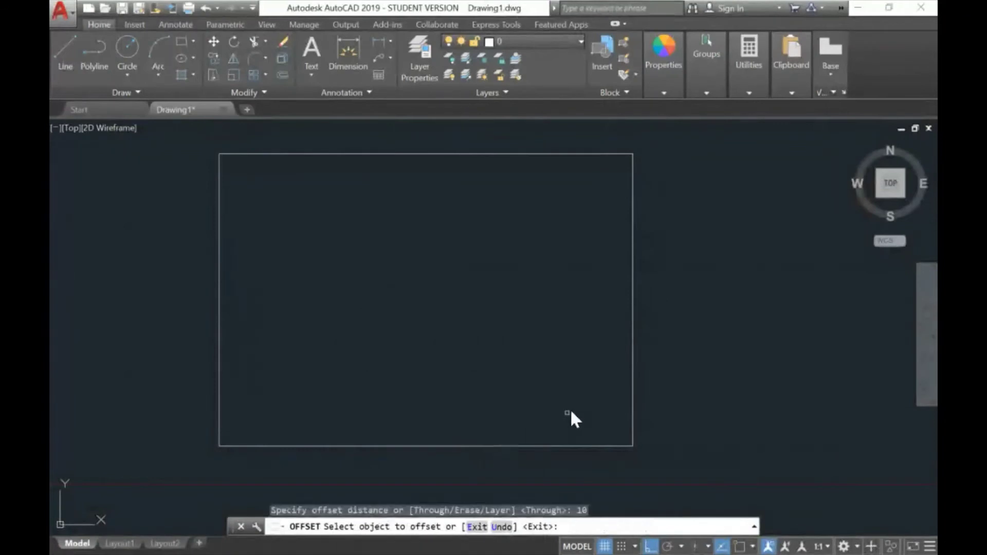
pyautogui.click(633, 379)
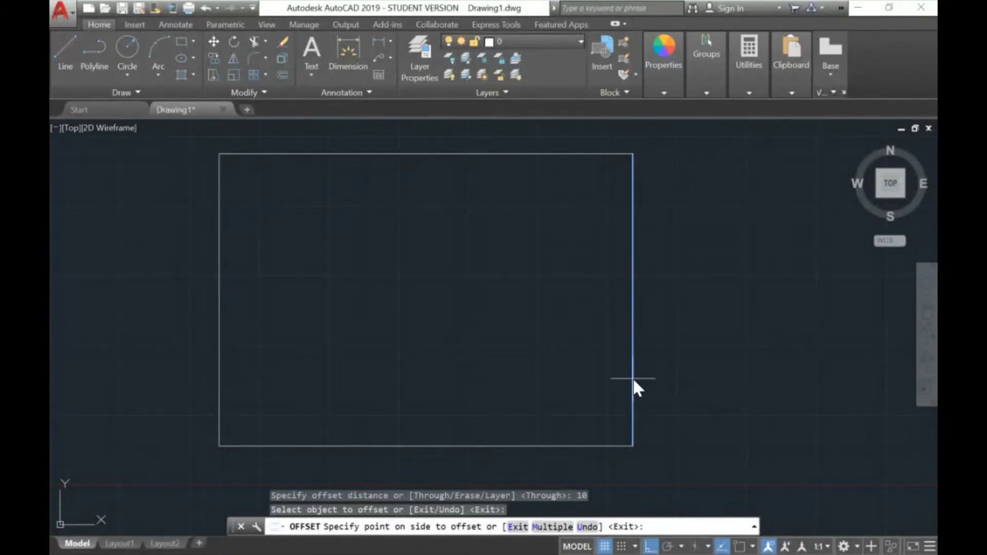
pyautogui.click(514, 366)
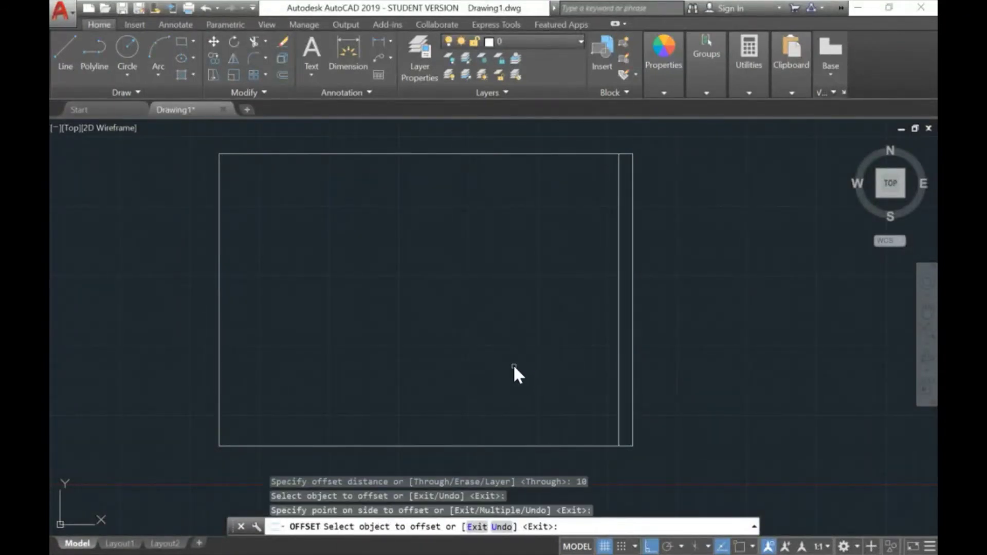
pyautogui.click(486, 154)
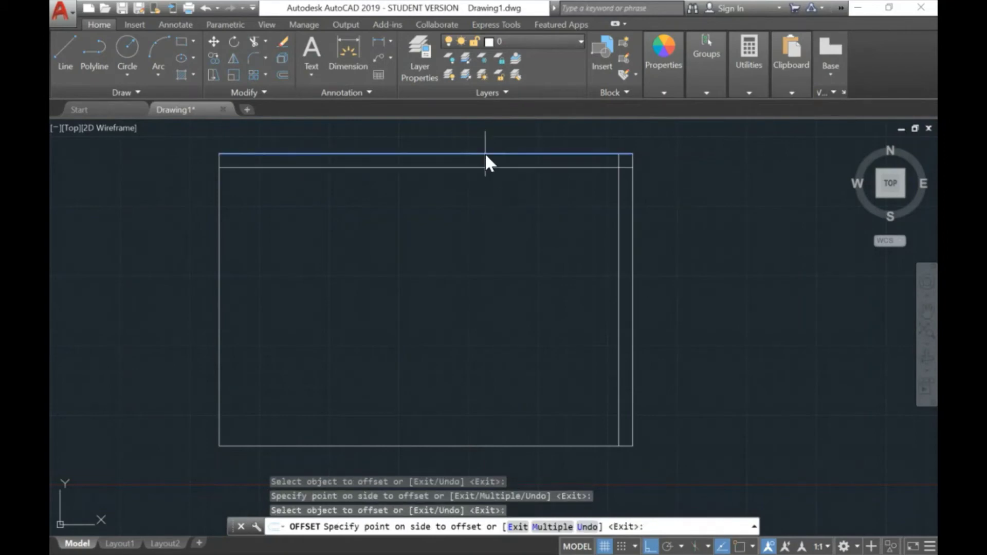
pyautogui.click(476, 207)
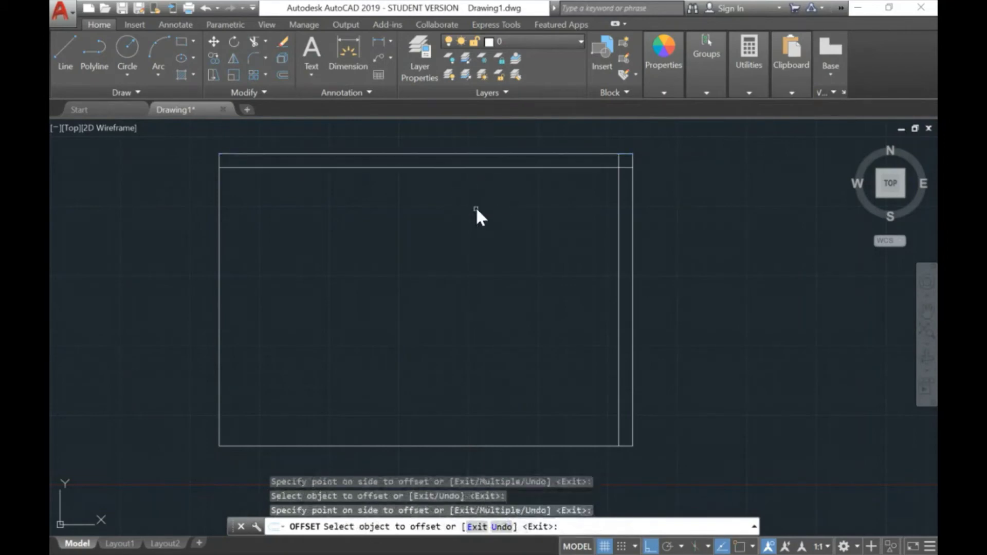
pyautogui.click(218, 249)
pyautogui.click(301, 252)
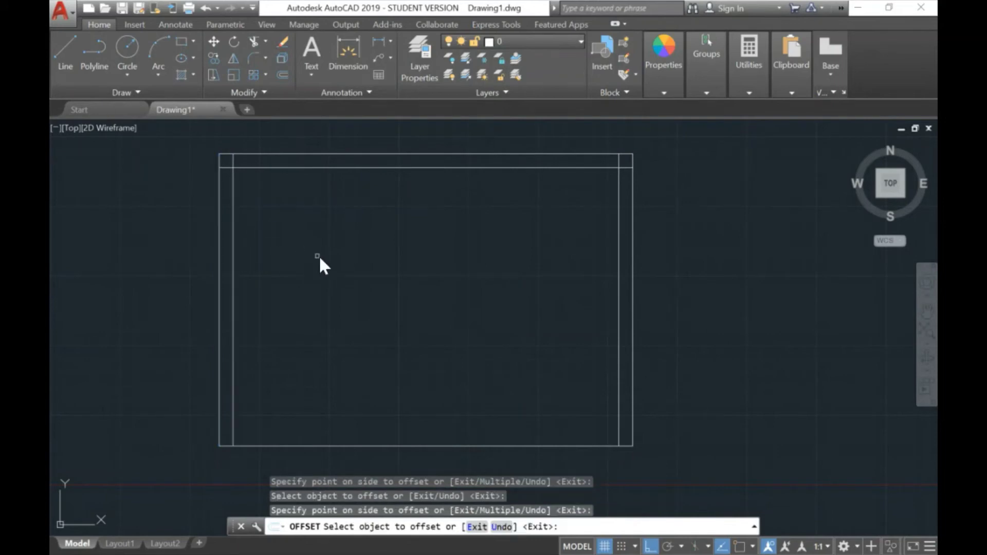
pyautogui.click(465, 445)
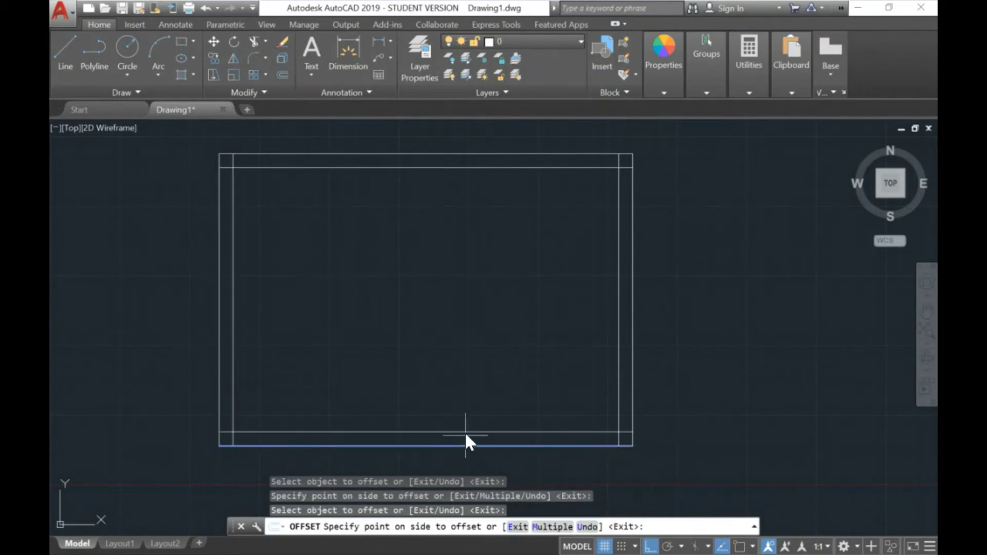
pyautogui.click(438, 343)
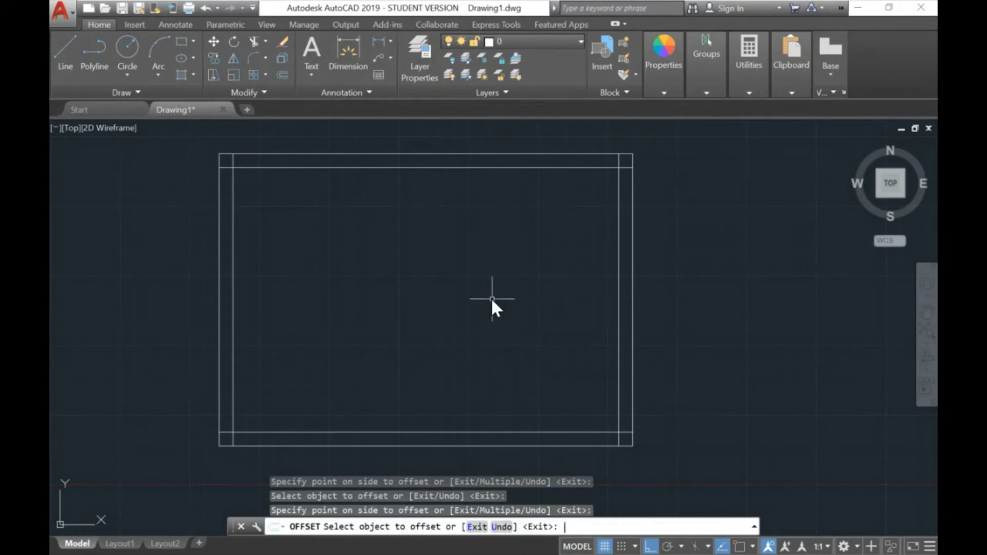
pyautogui.press('Return')
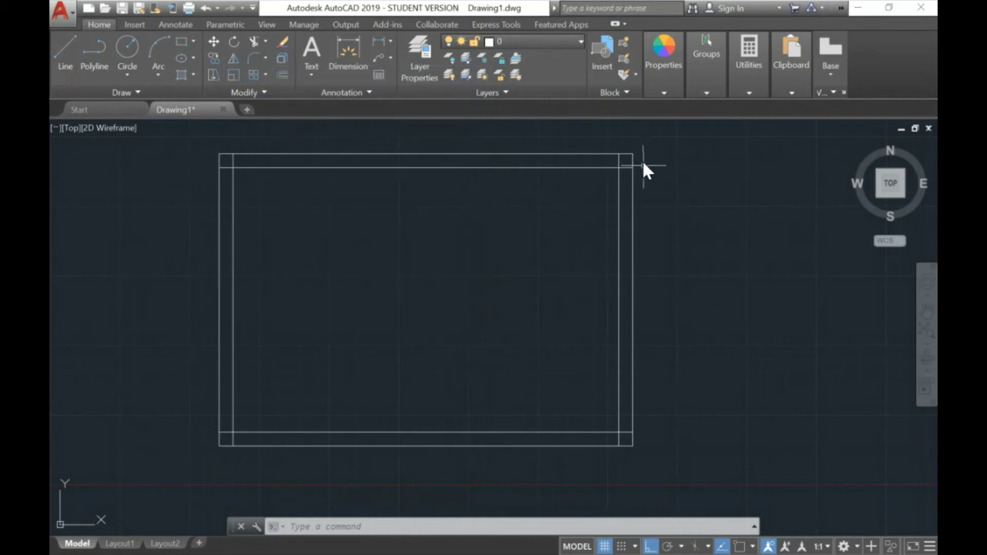
# Step: Join the upper and right margin lines into a sharp corner using Fillet
pyautogui.scroll(2, 643, 175)
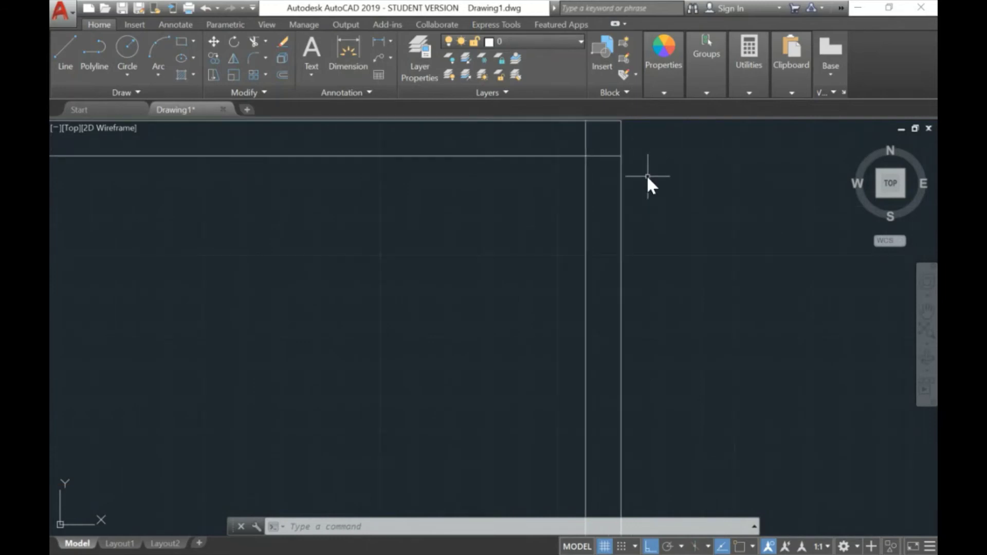
pyautogui.moveTo(646, 183); pyautogui.dragTo(647, 298, button='middle')
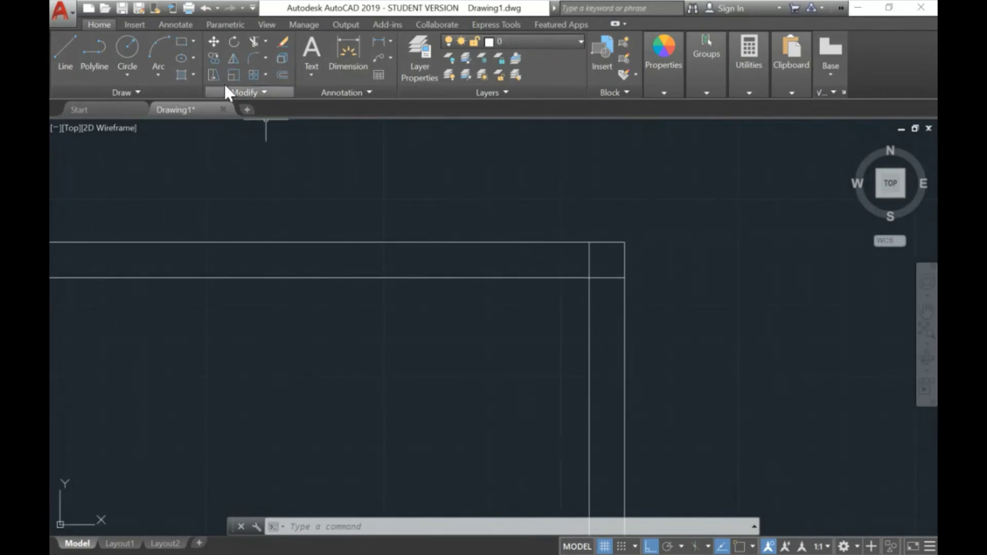
pyautogui.click(251, 59)
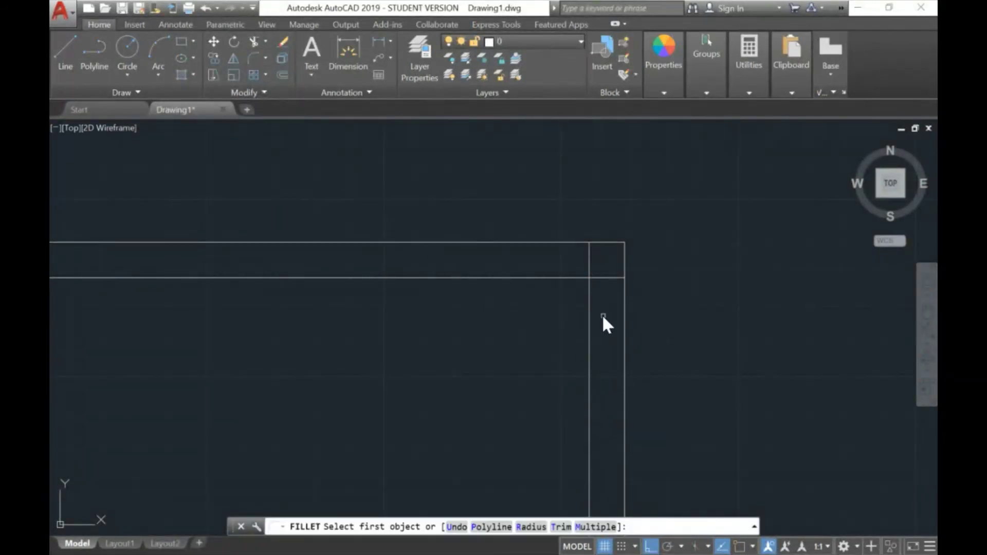
pyautogui.click(561, 278)
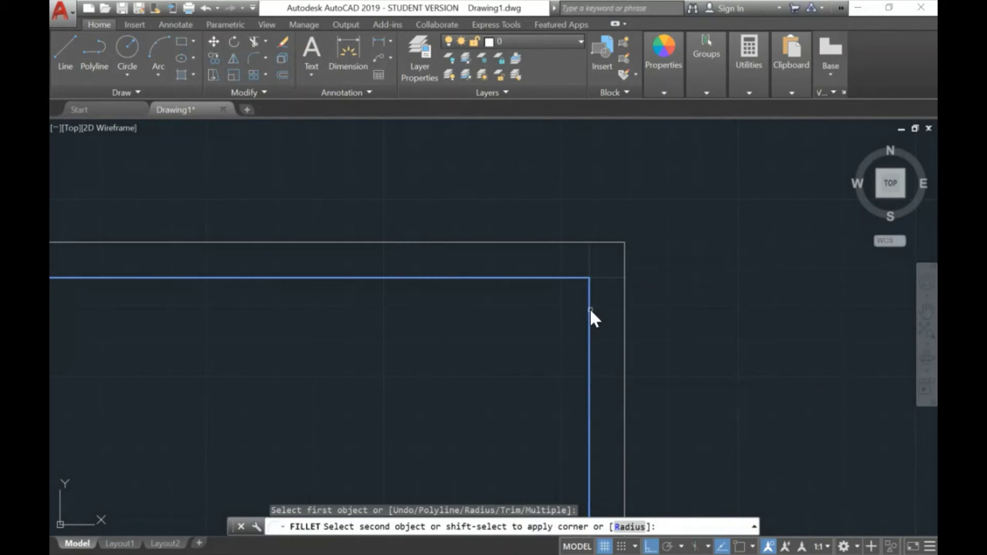
pyautogui.click(590, 309)
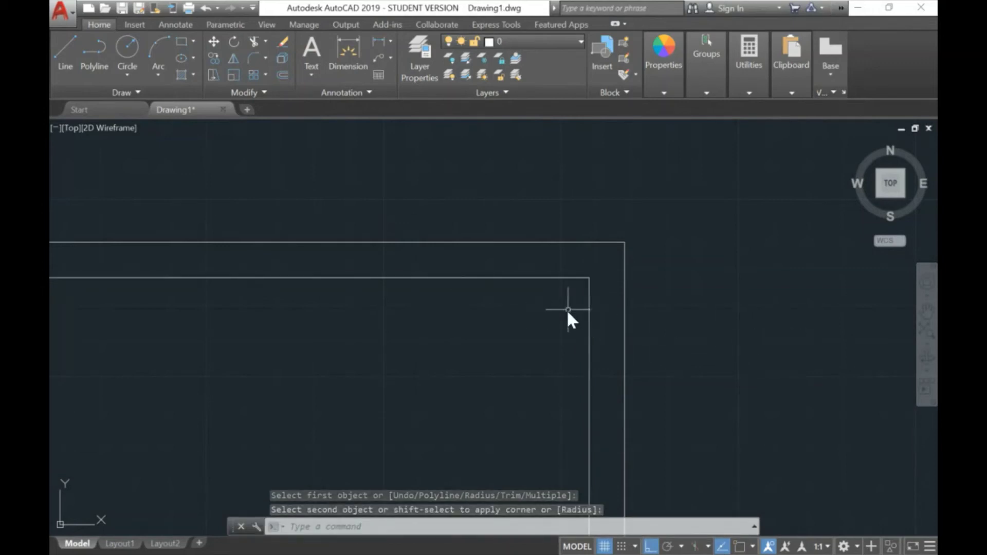
# Step: Fillet the lower-right corner of the margin lines with a 10 mm radius and undo that fillet
pyautogui.moveTo(579, 359)
pyautogui.mouseDown(button='middle')
pyautogui.moveTo(532, 122)
pyautogui.moveTo(613, 430)
pyautogui.moveTo(651, 397)
pyautogui.moveTo(668, 183)
pyautogui.moveTo(655, 297)
pyautogui.mouseUp(button='middle')
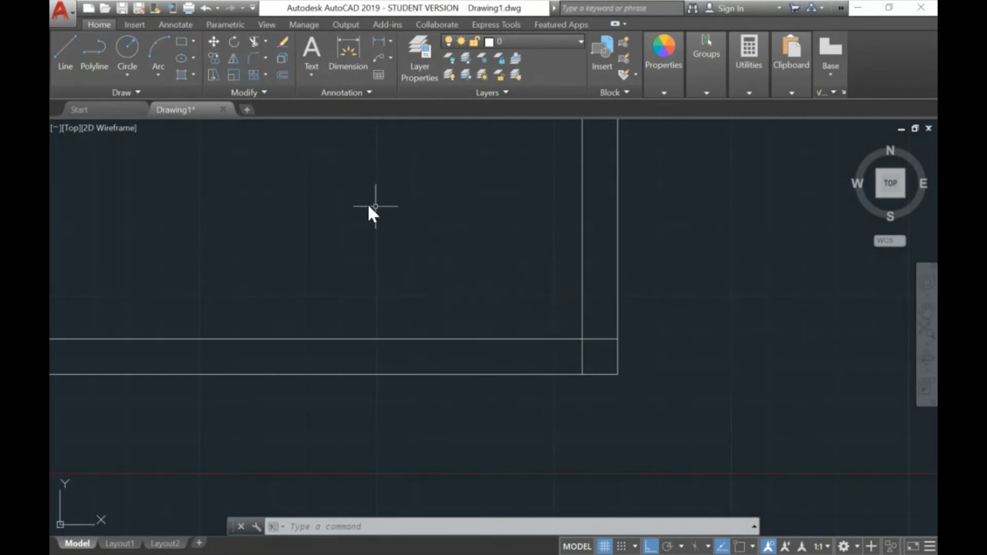
pyautogui.click(252, 58)
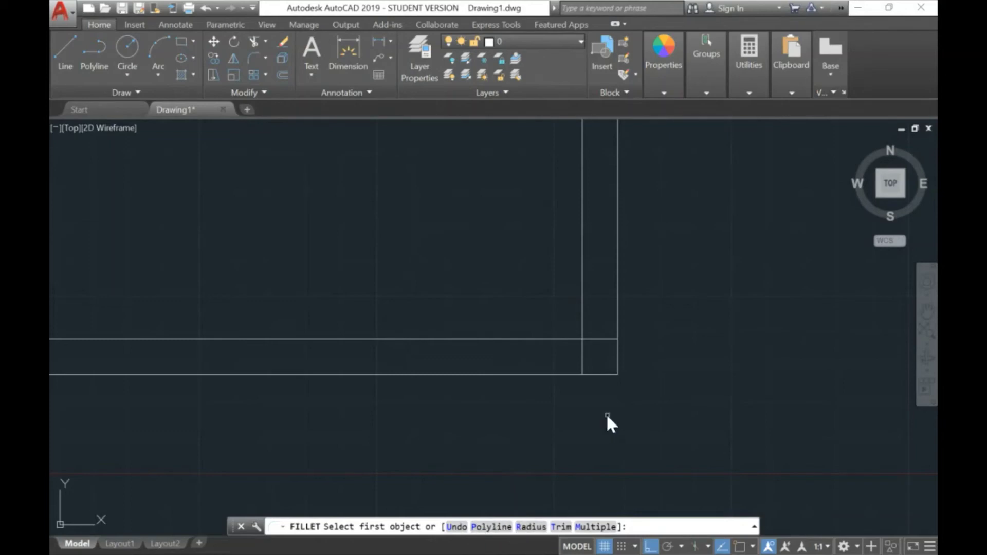
pyautogui.write('r')
pyautogui.press('Return')
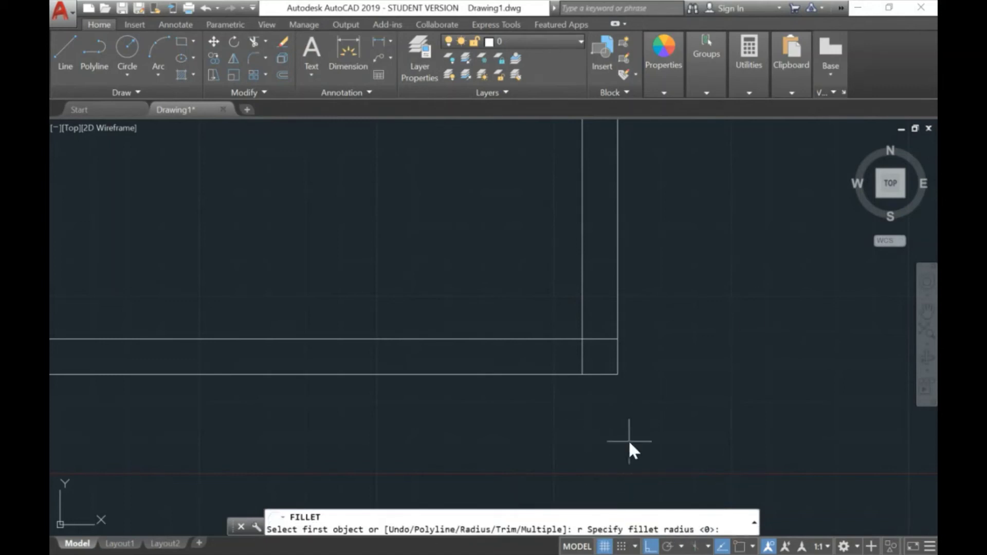
pyautogui.write('10')
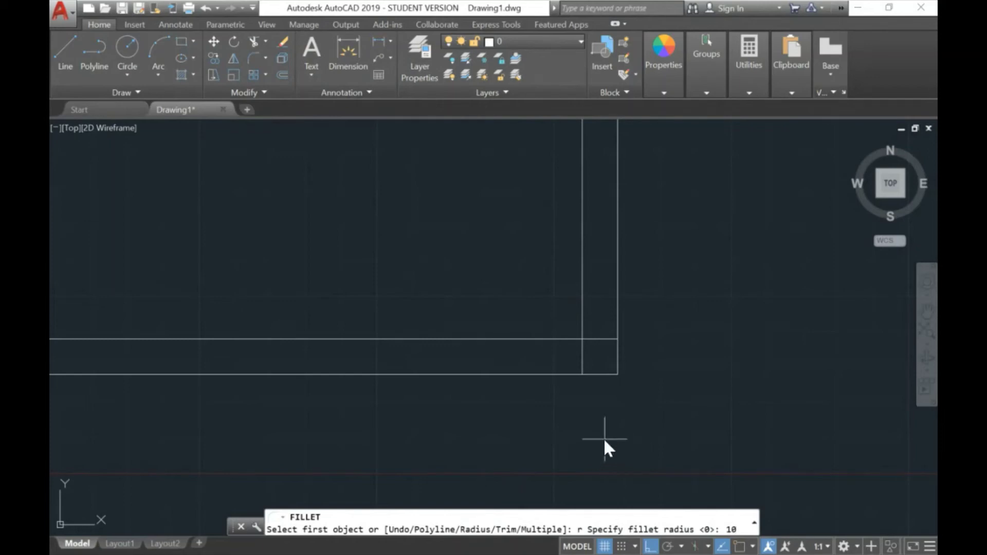
pyautogui.press('Return')
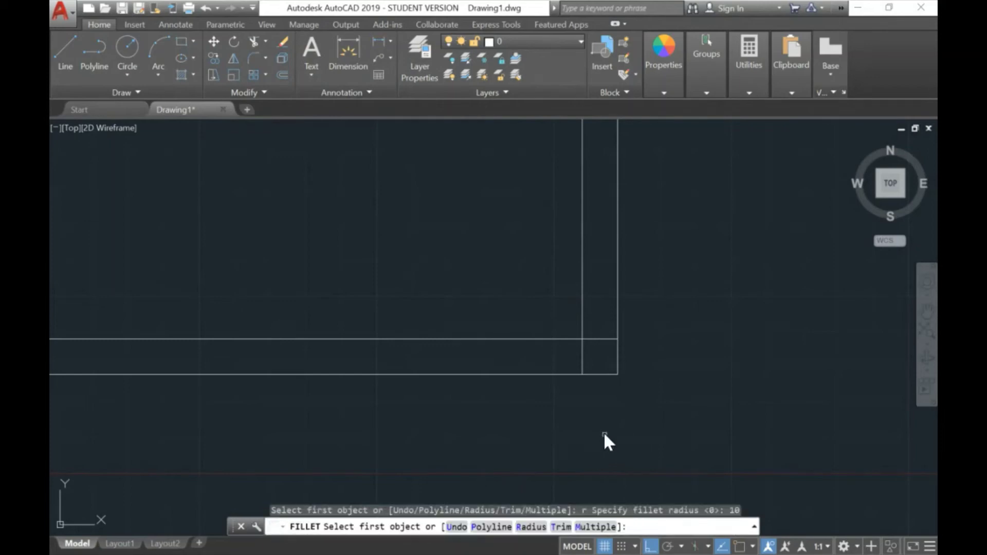
pyautogui.click(583, 320)
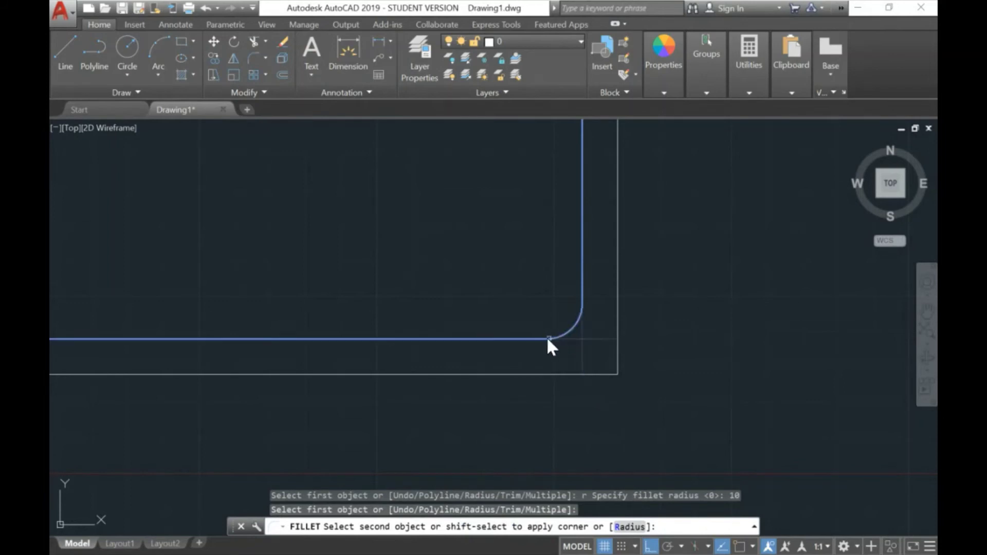
pyautogui.click(524, 338)
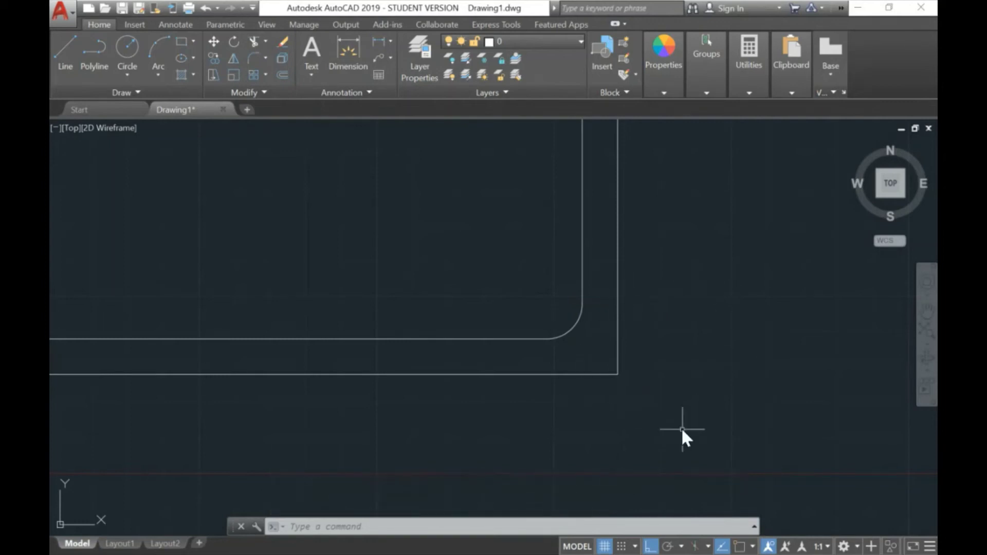
pyautogui.hotkey('ctrl', 'z')
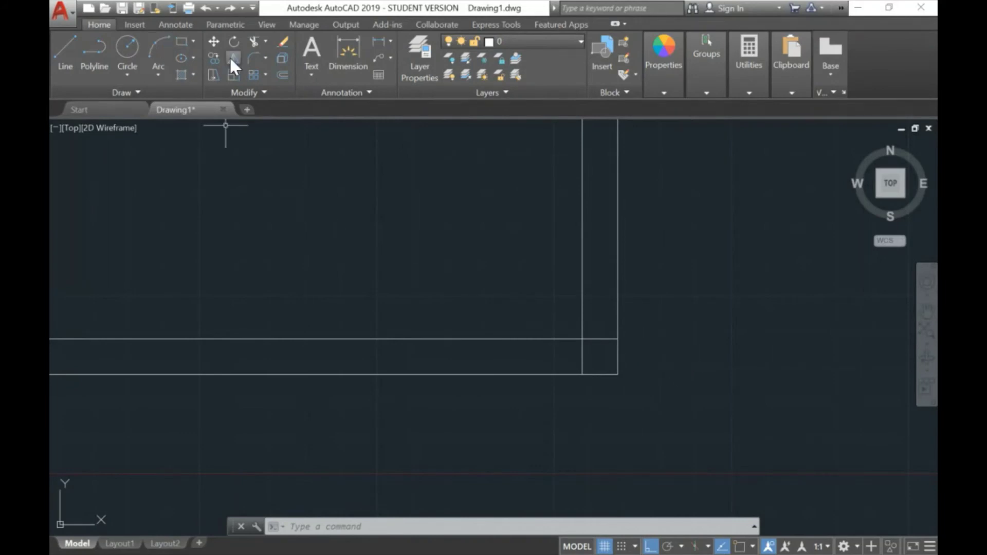
pyautogui.write('o')
pyautogui.press('Return')
pyautogui.press('Escape')
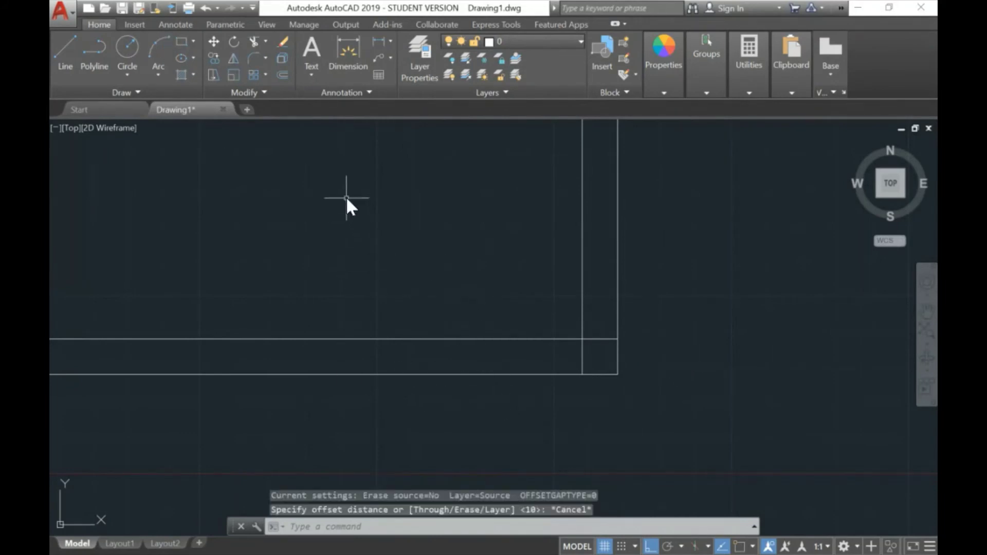
# Step: Join the right and lower margin lines into a sharp corner using Fillet with radius 0
pyautogui.click(252, 59)
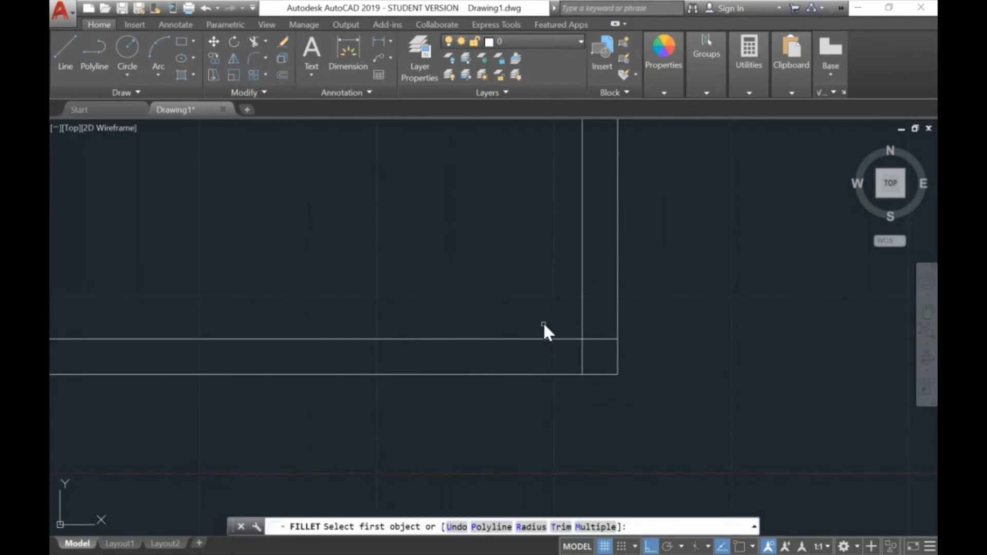
pyautogui.write('r')
pyautogui.press('Return')
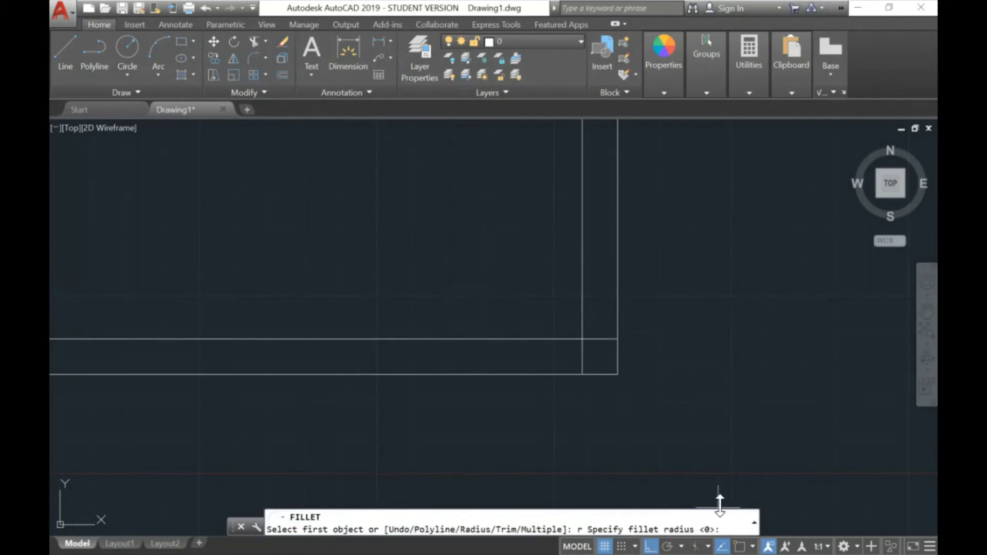
pyautogui.press('Return')
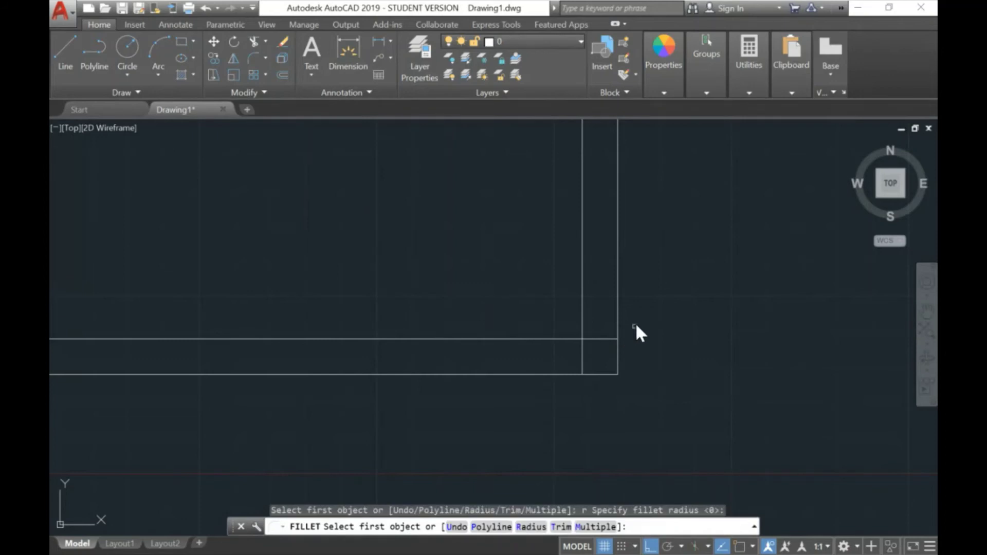
pyautogui.click(582, 320)
pyautogui.click(562, 338)
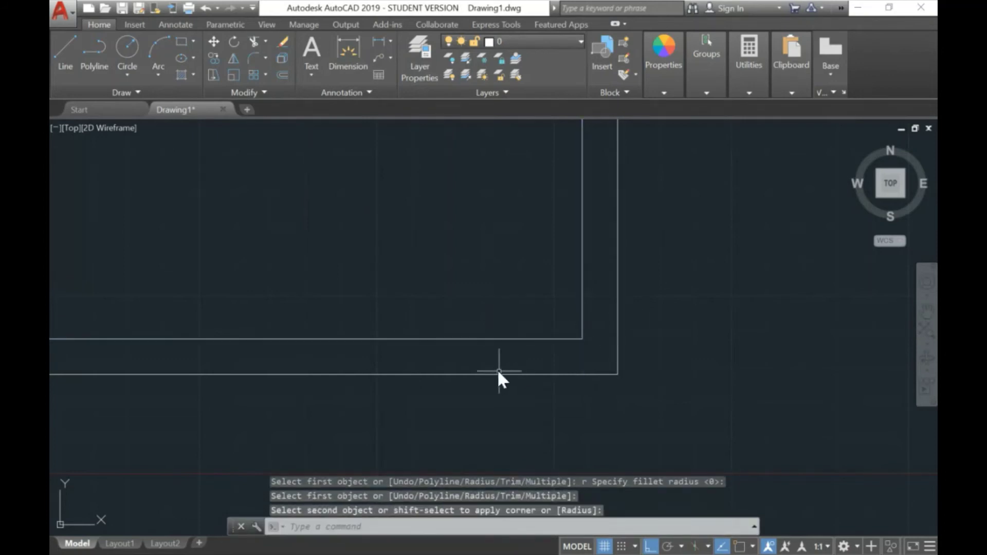
# Step: Trim the overhanging ends of the left and bottom margin lines at the frame's lower-left corner, using both lines as cutting edges
pyautogui.moveTo(239, 263); pyautogui.dragTo(636, 271, button='middle')
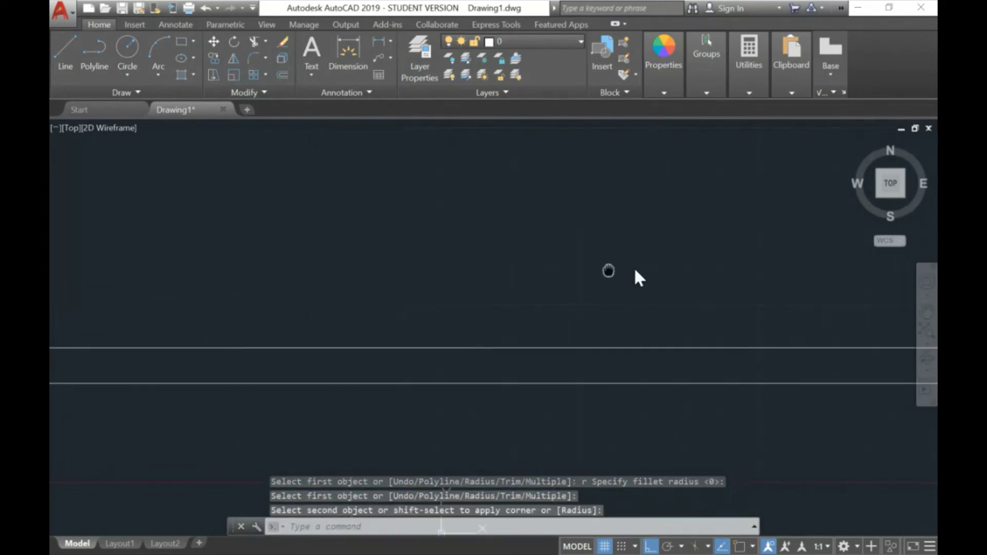
pyautogui.scroll(-1, 415, 297)
pyautogui.moveTo(259, 267)
pyautogui.mouseDown(button='middle')
pyautogui.moveTo(396, 278)
pyautogui.moveTo(469, 261)
pyautogui.mouseUp(button='middle')
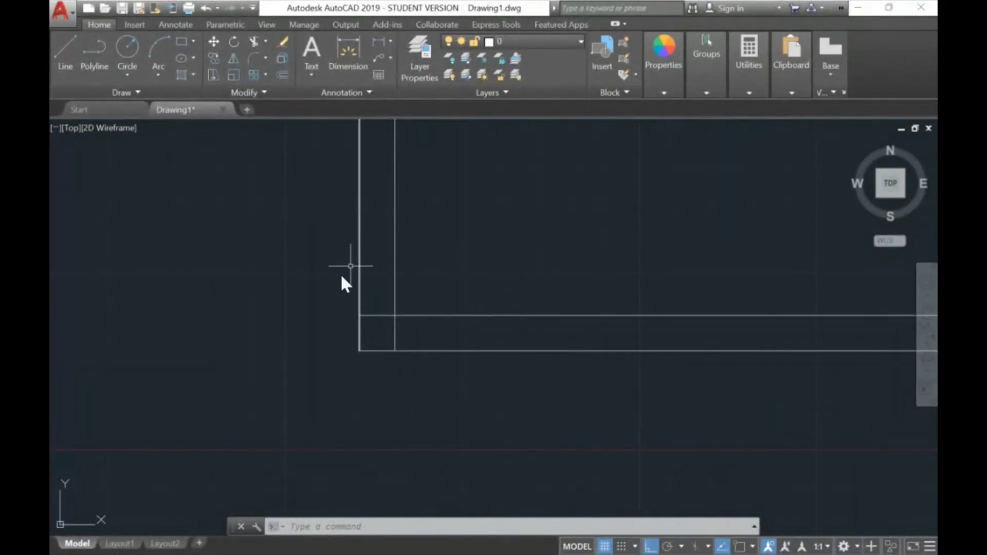
pyautogui.scroll(2, 431, 311)
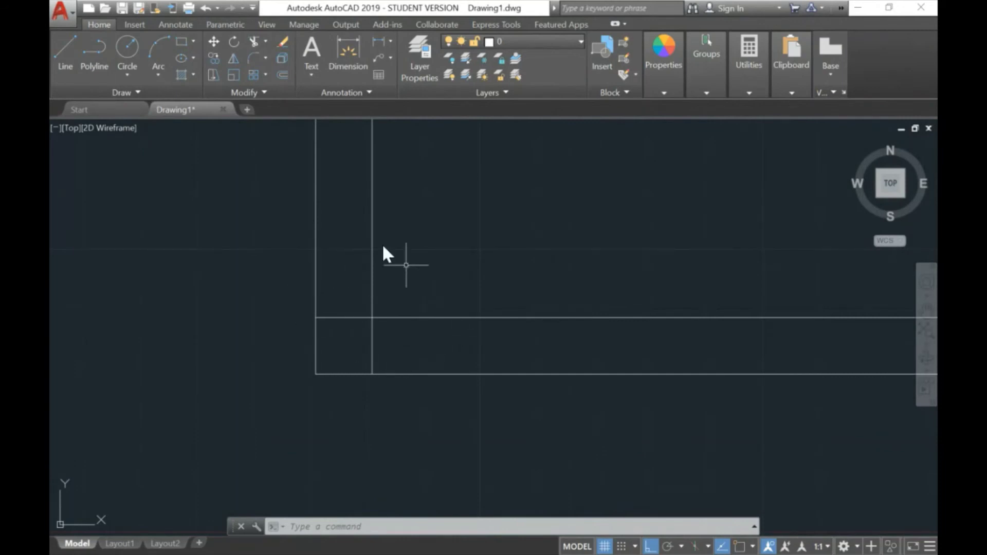
pyautogui.click(254, 43)
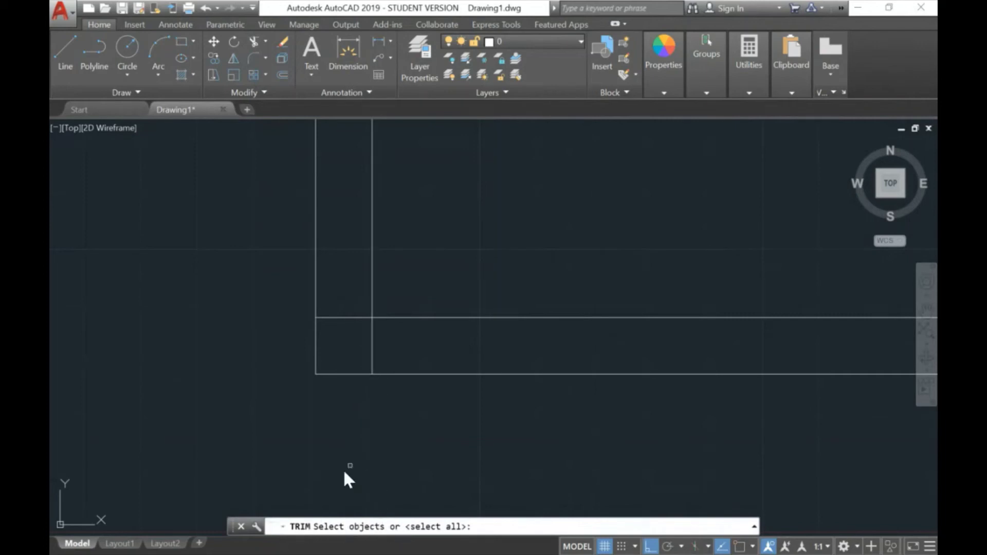
pyautogui.click(353, 317)
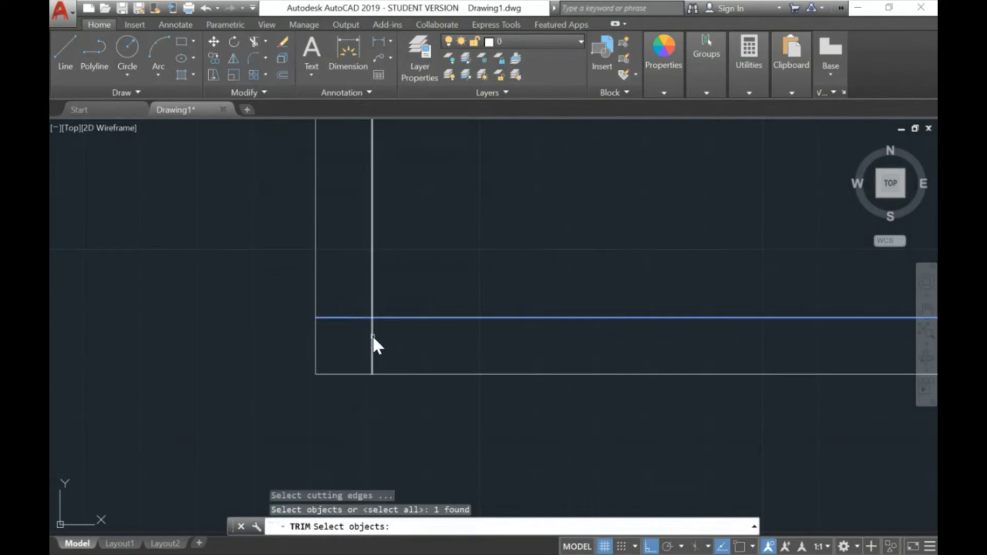
pyautogui.click(370, 332)
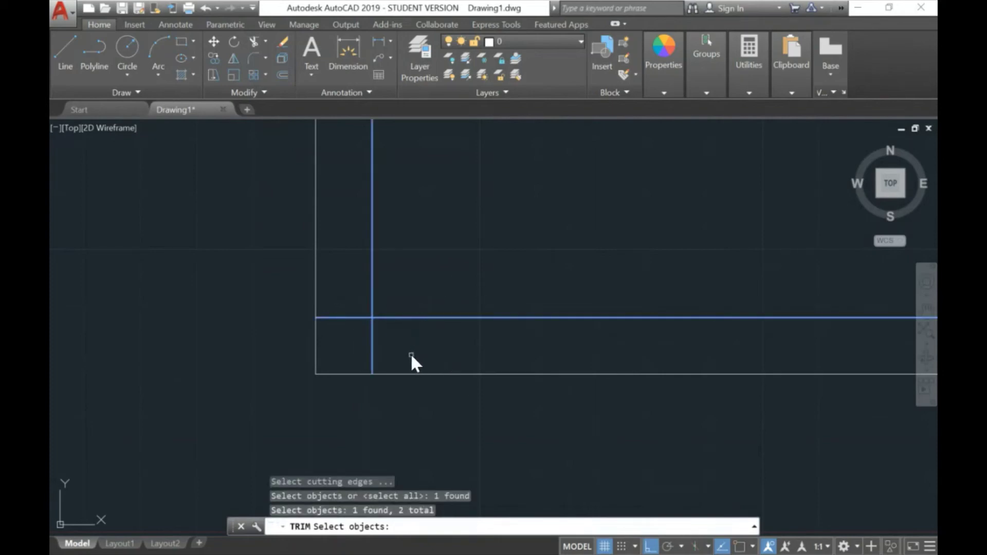
pyautogui.press('Return')
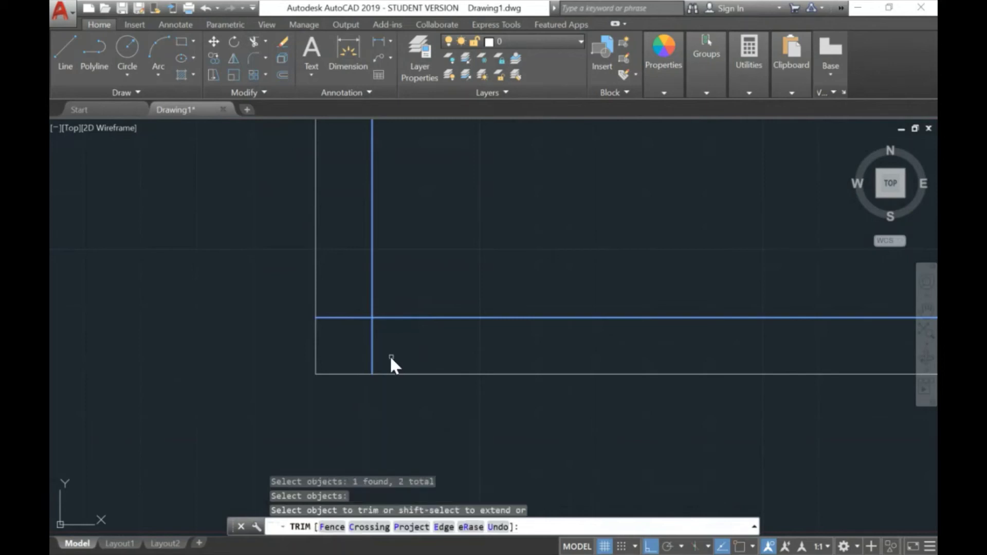
pyautogui.click(372, 346)
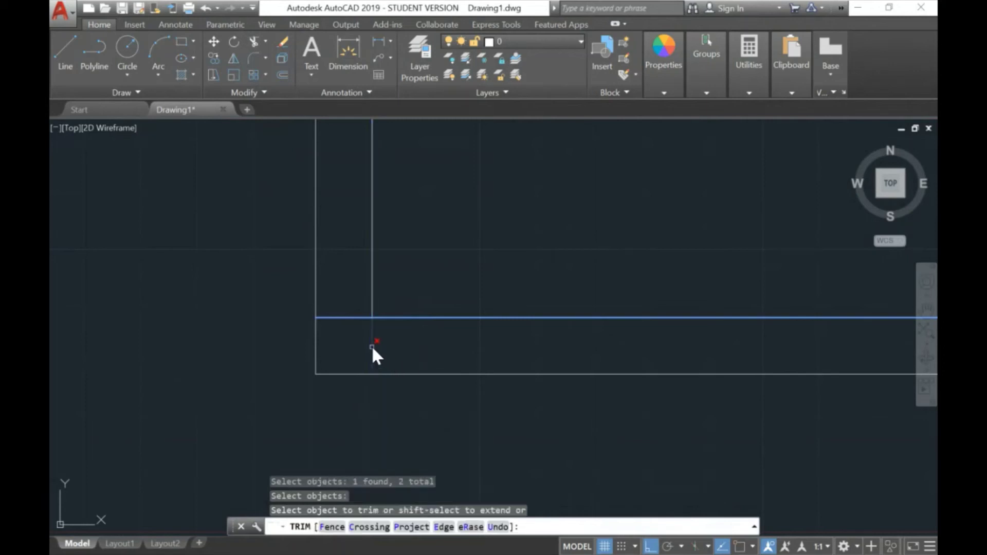
pyautogui.click(344, 317)
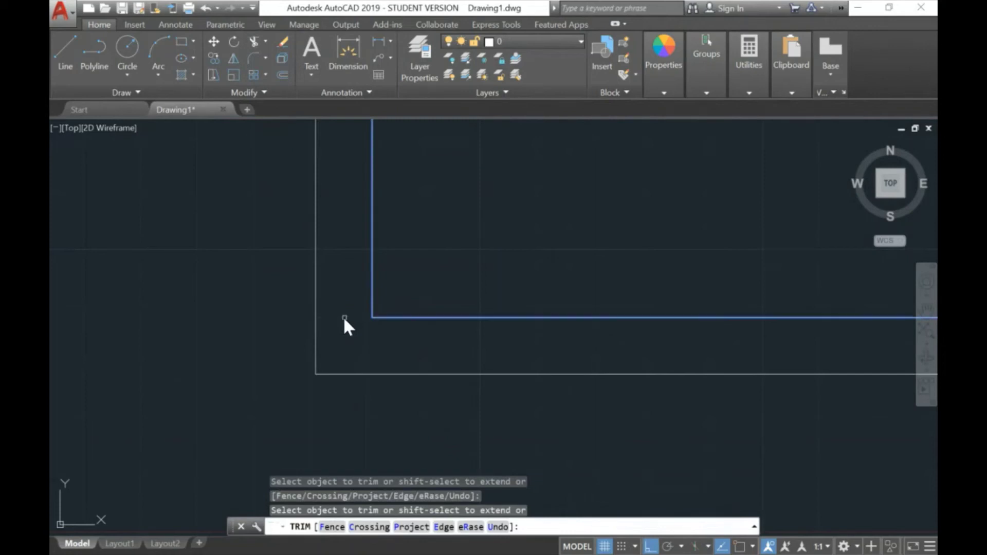
pyautogui.press('Return')
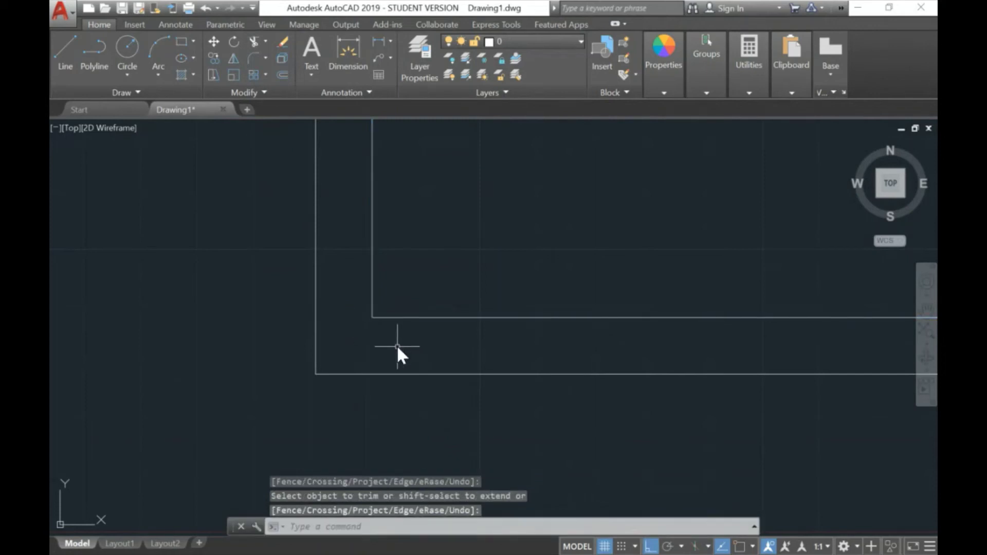
# Step: Trim the overhanging ends of the left and top margin lines at the frame's upper-left corner using Trim's Fence option
pyautogui.scroll(-3, 397, 346)
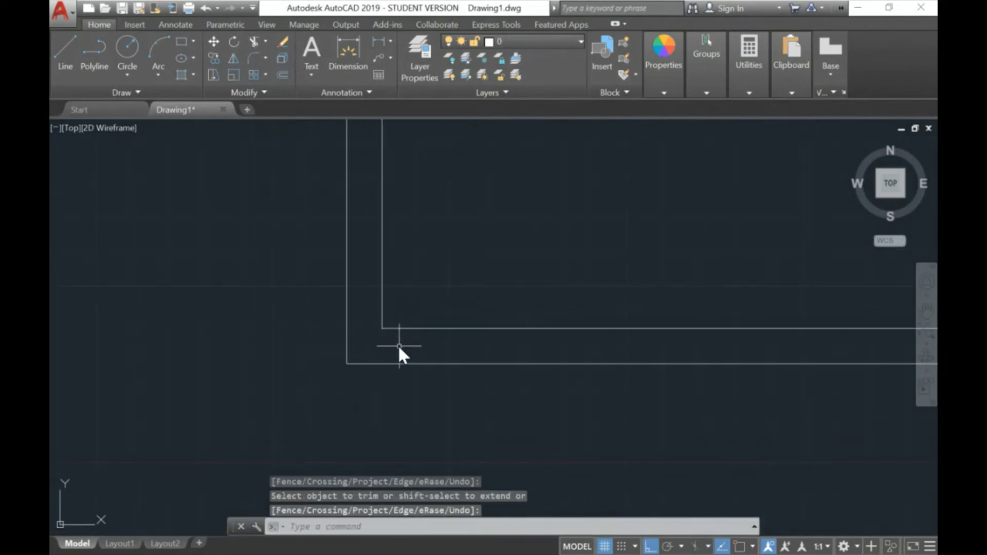
pyautogui.moveTo(423, 170); pyautogui.dragTo(430, 397, button='middle')
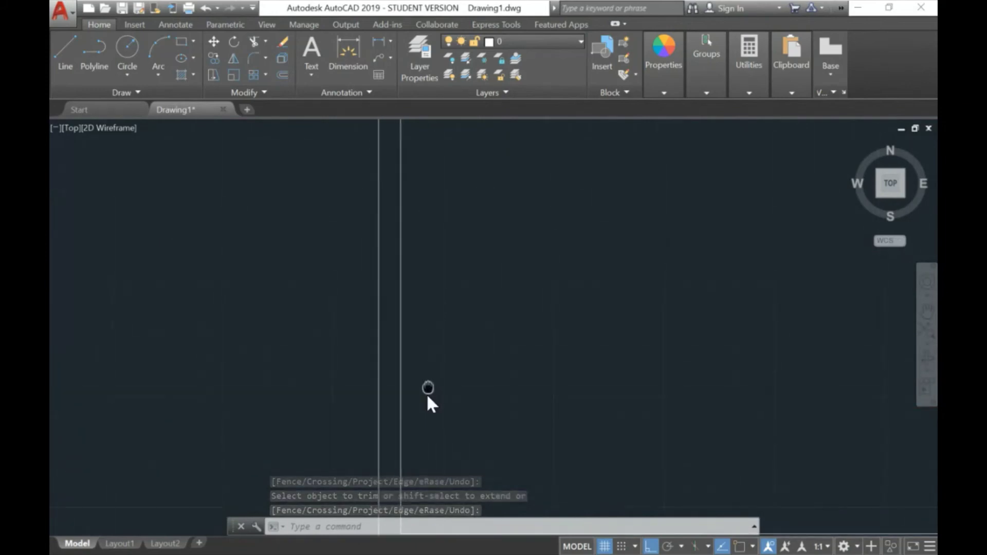
pyautogui.scroll(-2, 414, 268)
pyautogui.moveTo(414, 268); pyautogui.dragTo(412, 314, button='middle')
pyautogui.scroll(4, 384, 259)
pyautogui.scroll(4, 385, 259)
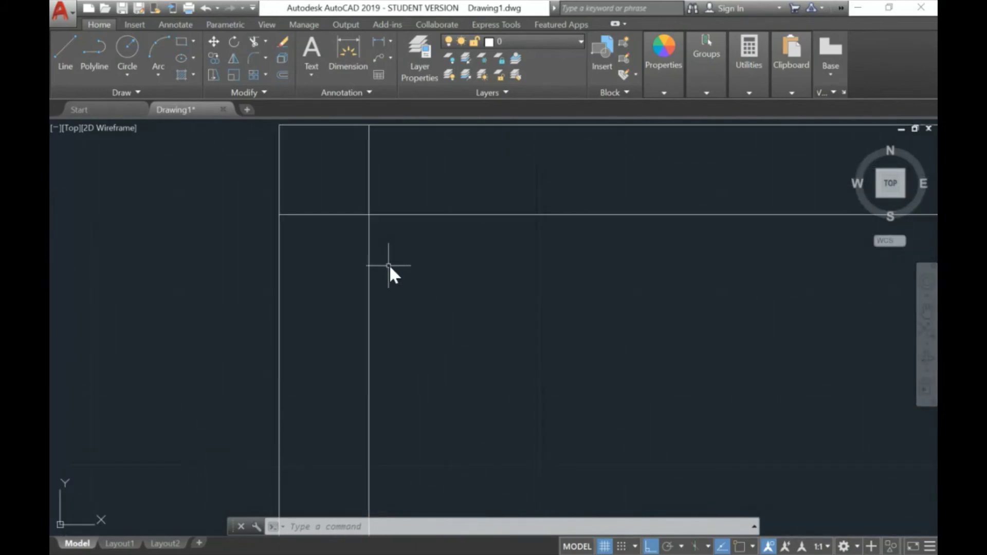
pyautogui.moveTo(421, 258)
pyautogui.mouseDown(button='middle')
pyautogui.moveTo(408, 316)
pyautogui.moveTo(423, 368)
pyautogui.mouseUp(button='middle')
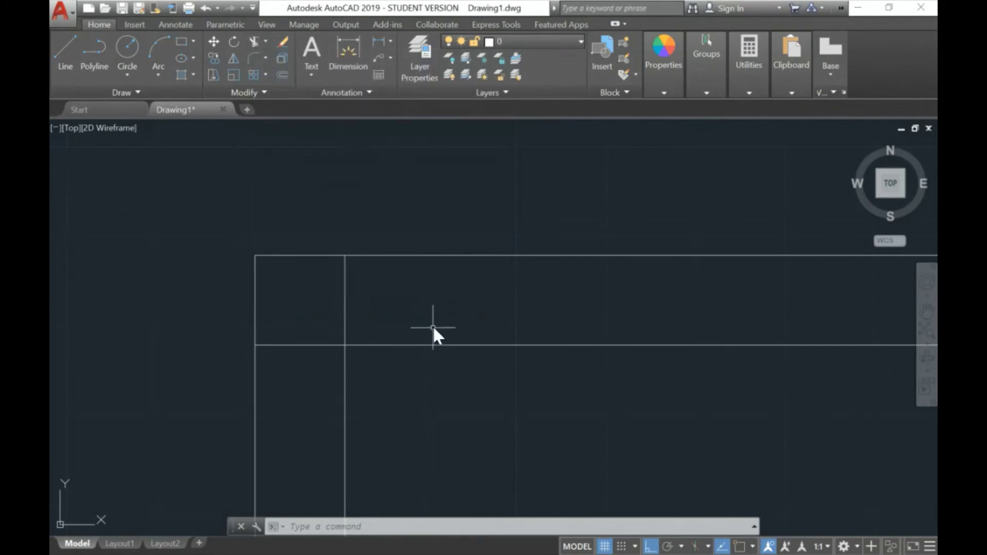
pyautogui.write('TR')
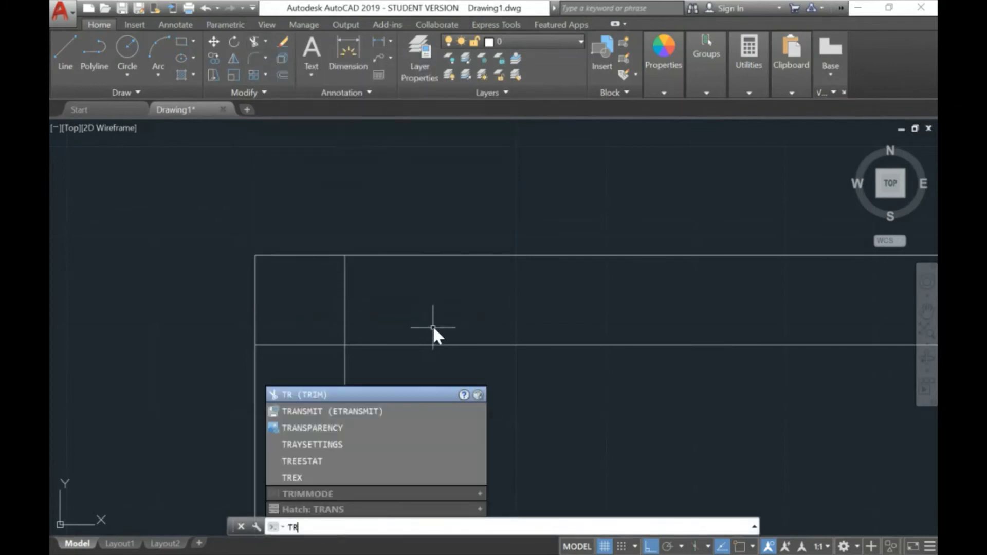
pyautogui.press('Return')
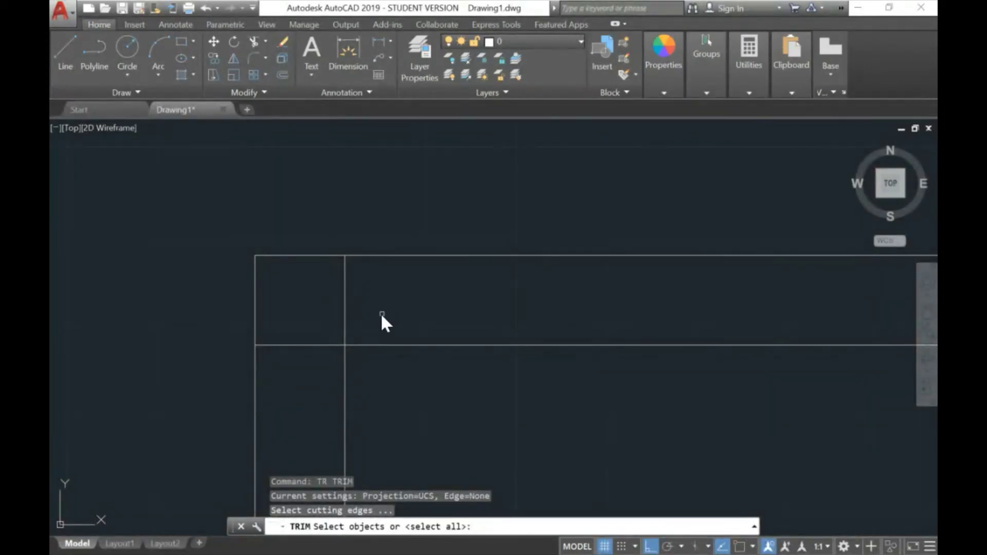
pyautogui.moveTo(381, 313)
pyautogui.mouseDown()
pyautogui.moveTo(329, 378)
pyautogui.moveTo(303, 373)
pyautogui.moveTo(302, 335)
pyautogui.mouseUp()
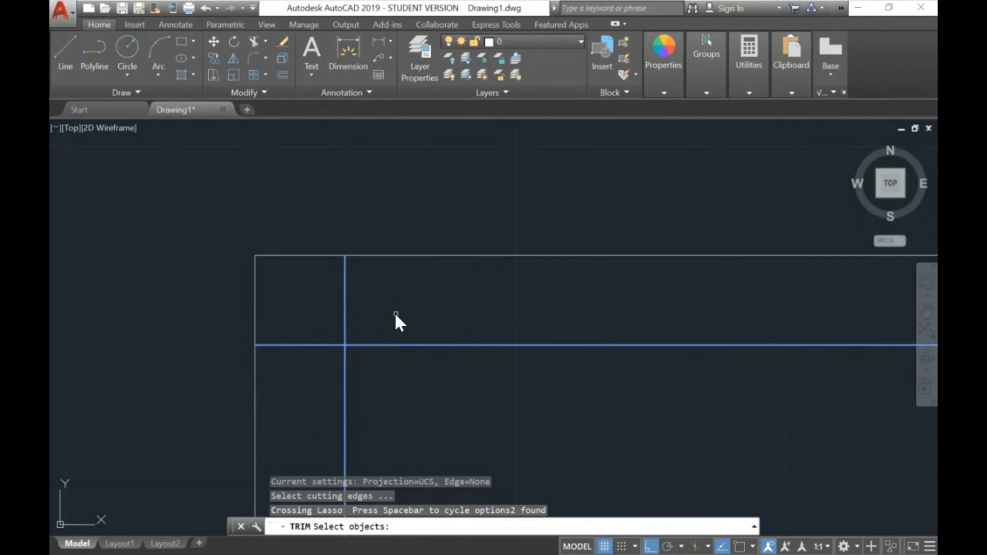
pyautogui.press('Return')
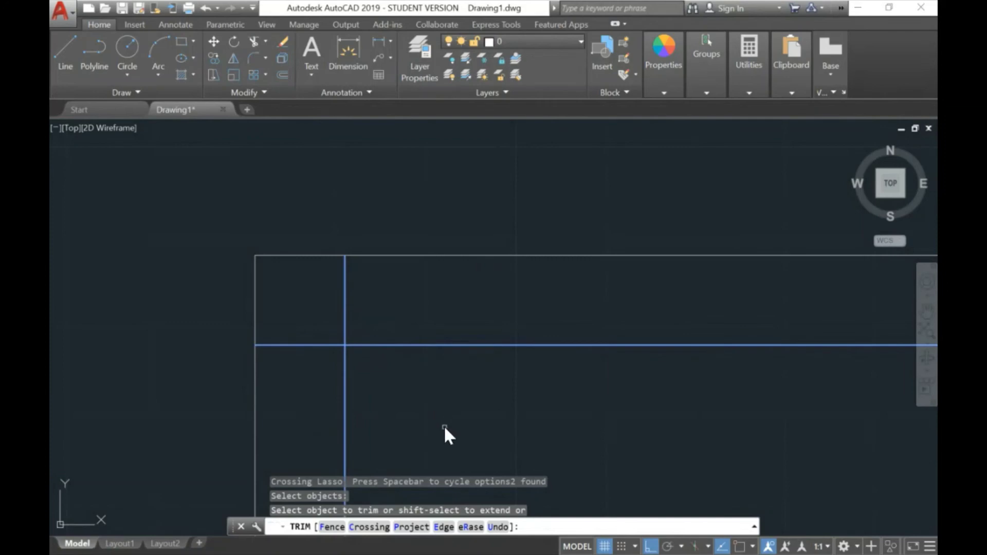
pyautogui.write('f')
pyautogui.press('Return')
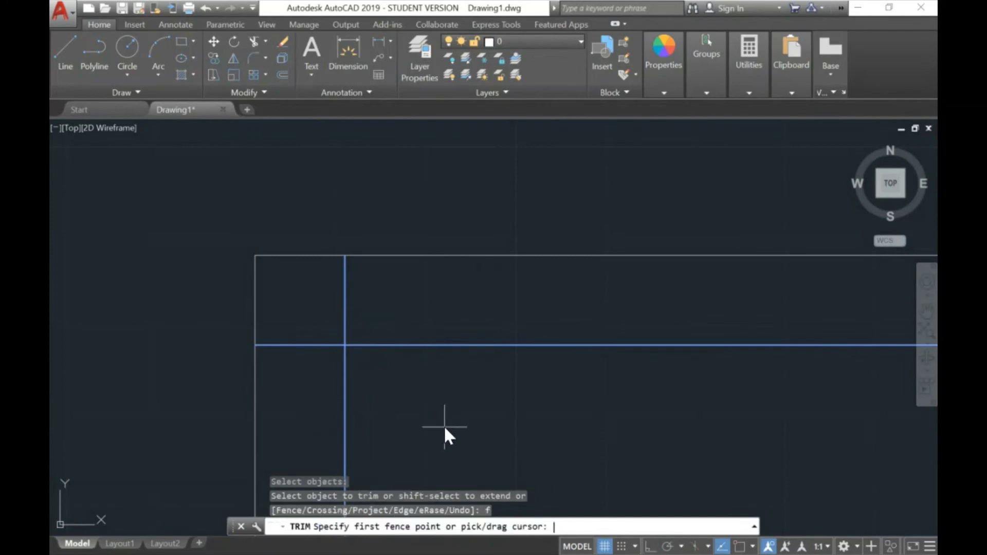
pyautogui.click(413, 296)
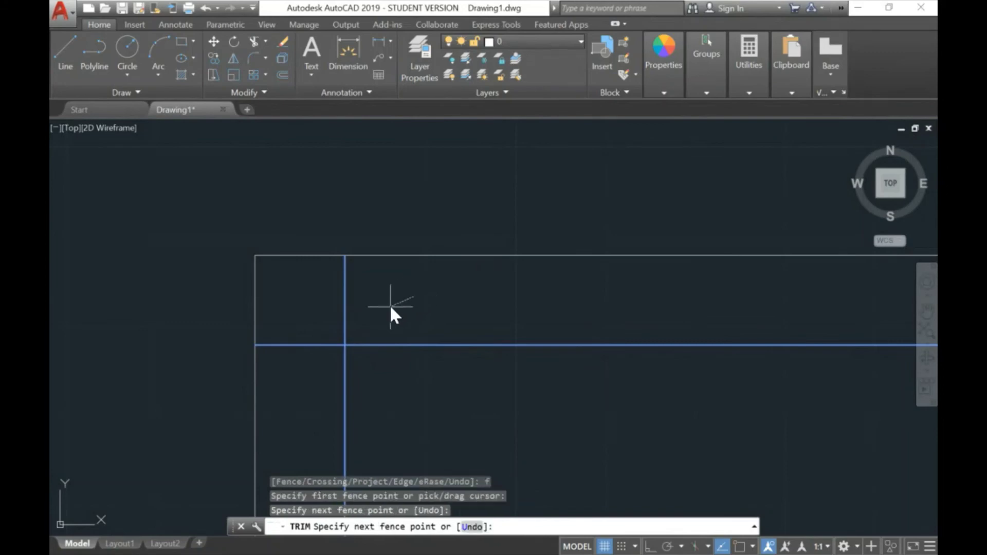
pyautogui.click(291, 309)
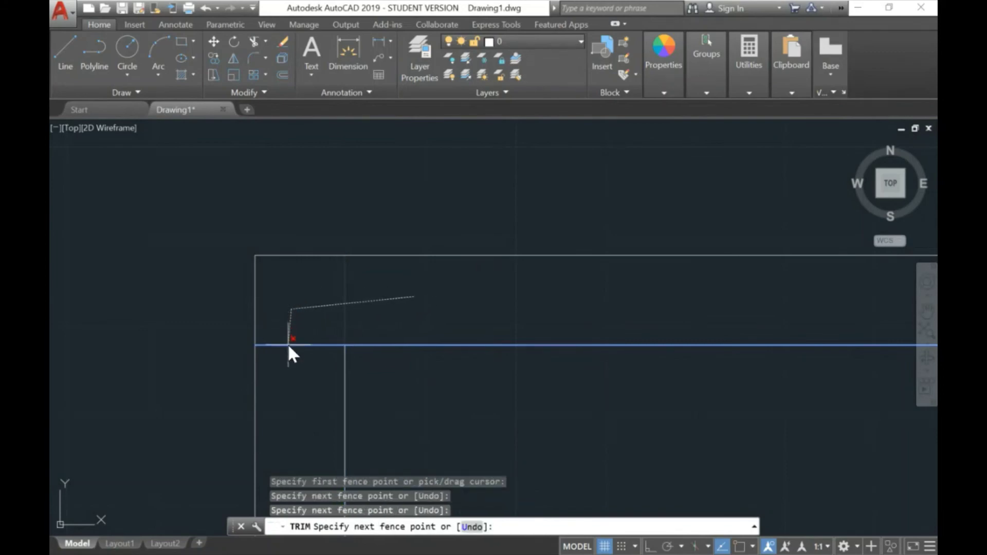
pyautogui.click(289, 387)
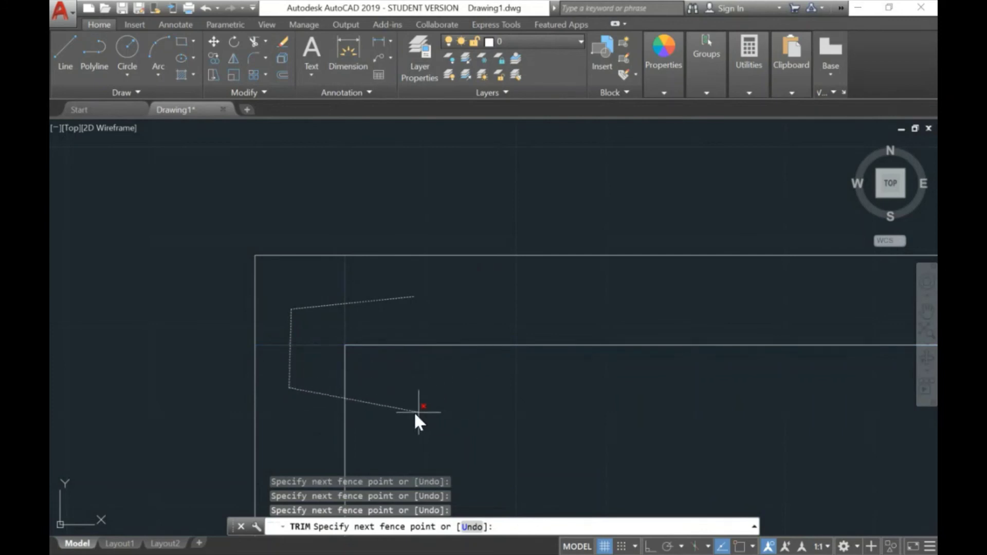
pyautogui.press('Return')
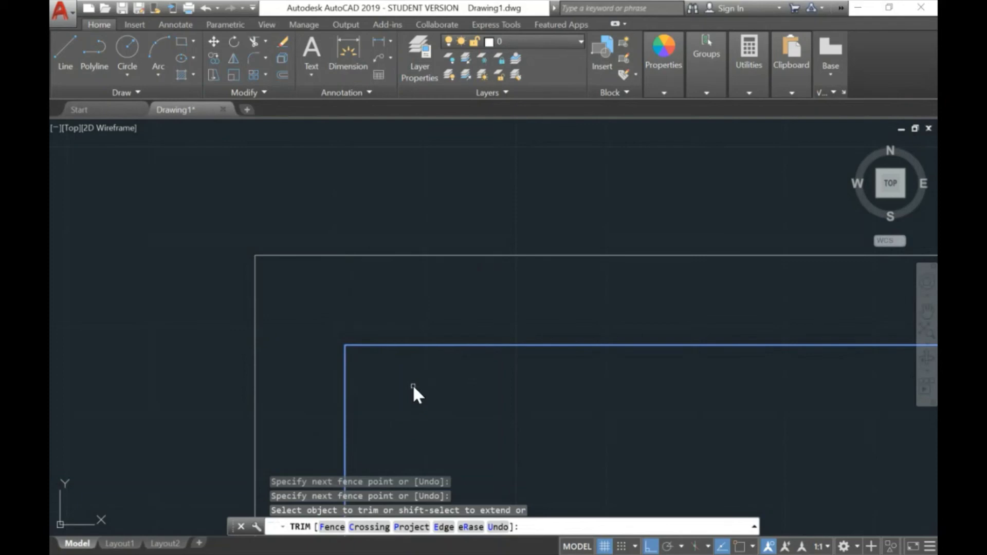
pyautogui.press('Escape')
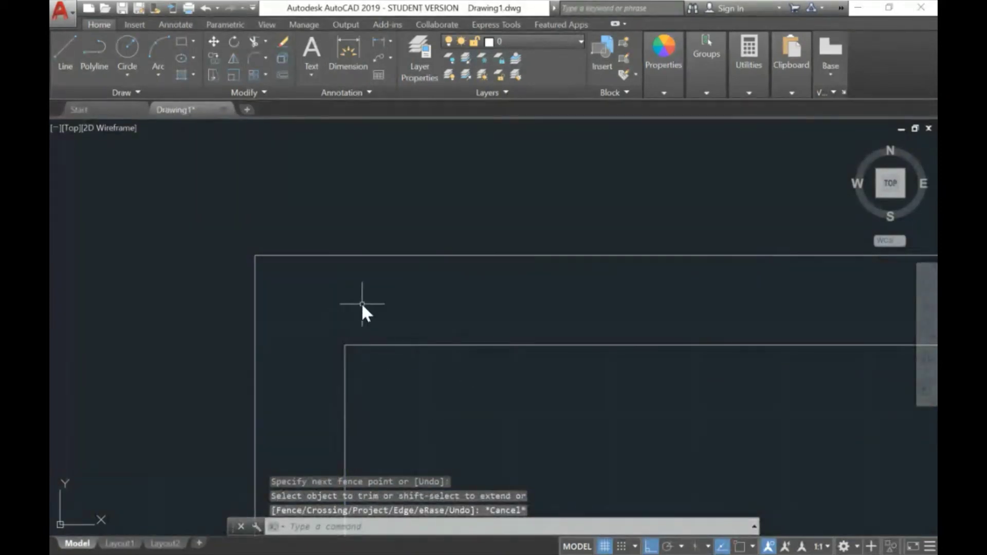
# Step: Offset the right margin line 60 mm inward to create a vertical dividing line inside the frame
pyautogui.scroll(-13, 414, 332)
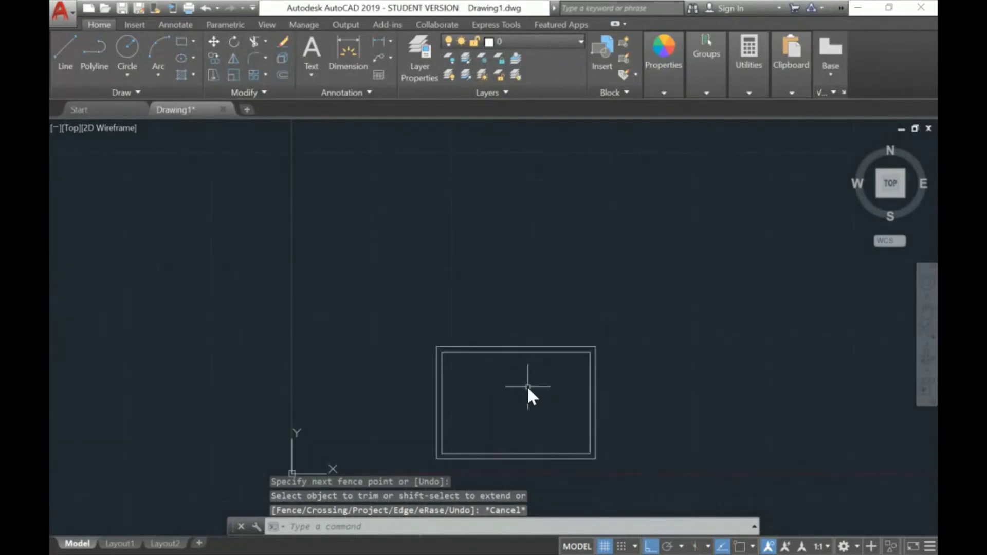
pyautogui.moveTo(526, 386)
pyautogui.mouseDown(button='middle')
pyautogui.moveTo(319, 274)
pyautogui.moveTo(400, 308)
pyautogui.mouseUp(button='middle')
pyautogui.scroll(3, 319, 276)
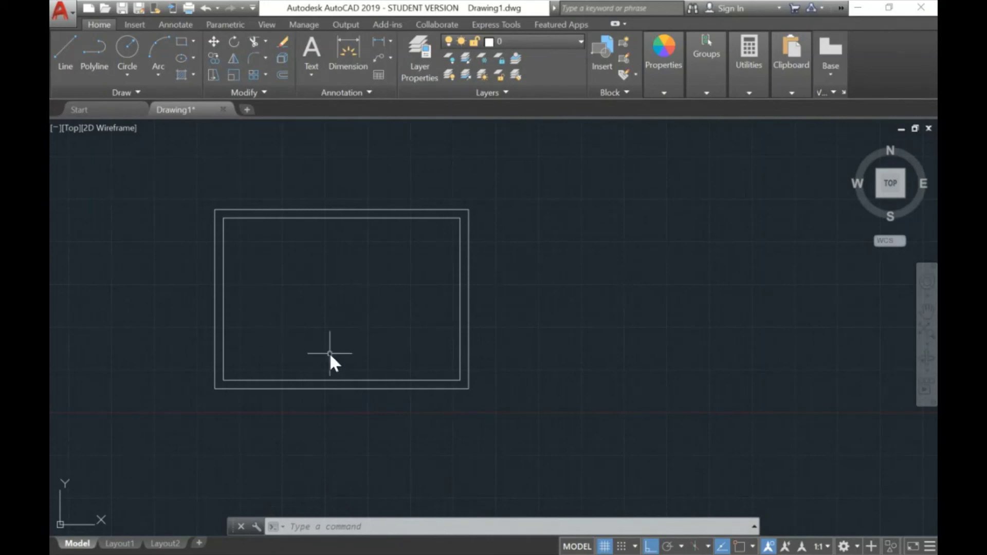
pyautogui.scroll(3, 477, 284)
pyautogui.scroll(-3, 533, 284)
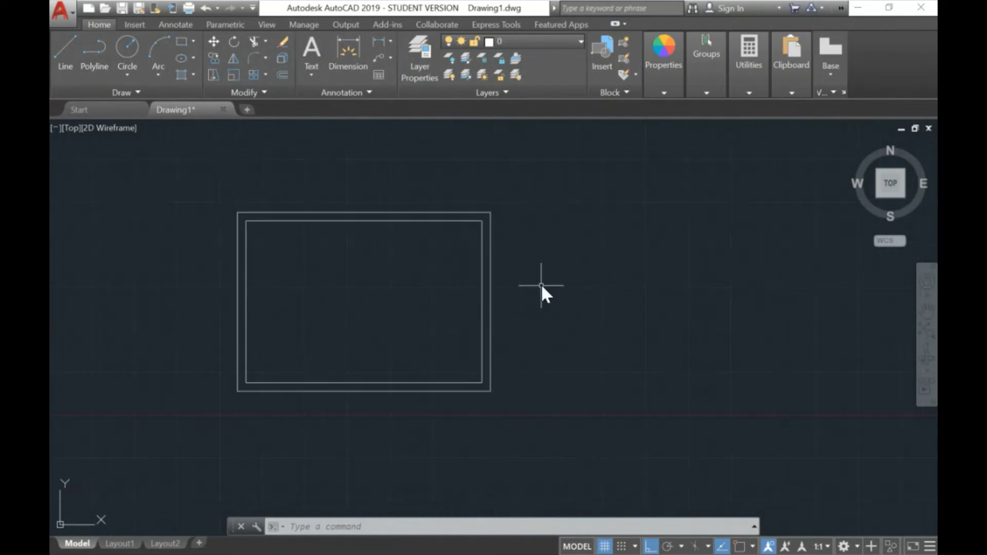
pyautogui.moveTo(543, 288)
pyautogui.mouseDown(button='middle')
pyautogui.moveTo(640, 277)
pyautogui.moveTo(682, 294)
pyautogui.mouseUp(button='middle')
pyautogui.scroll(3, 639, 284)
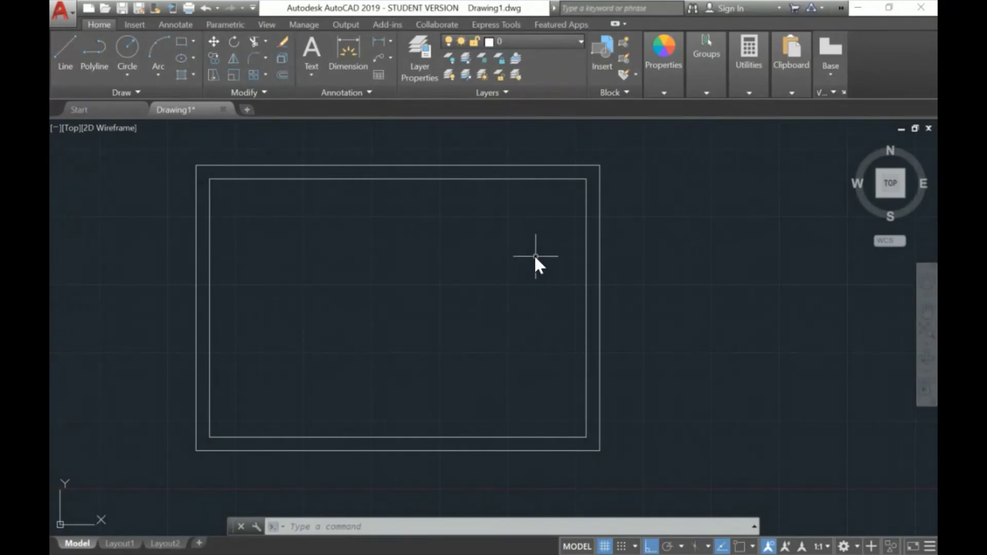
pyautogui.click(279, 74)
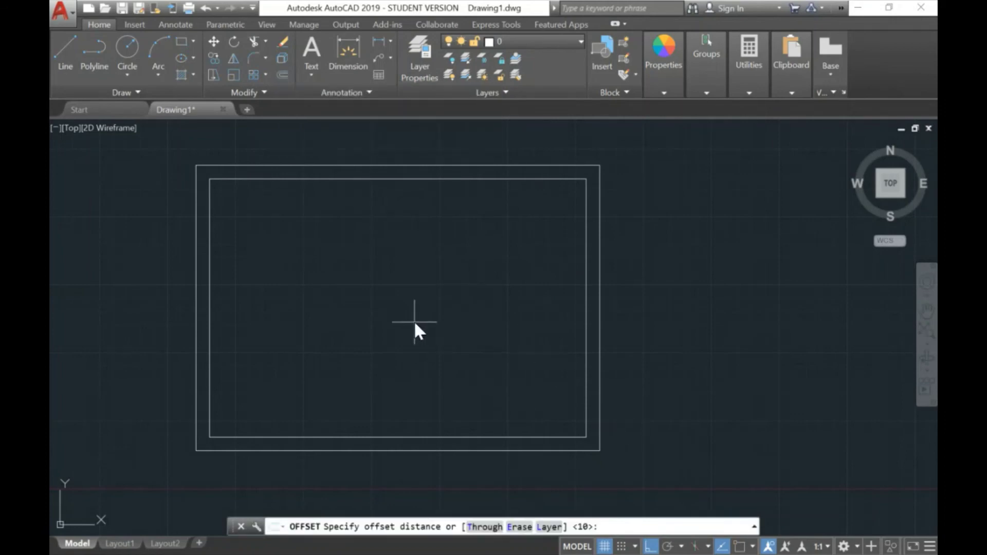
pyautogui.write('60')
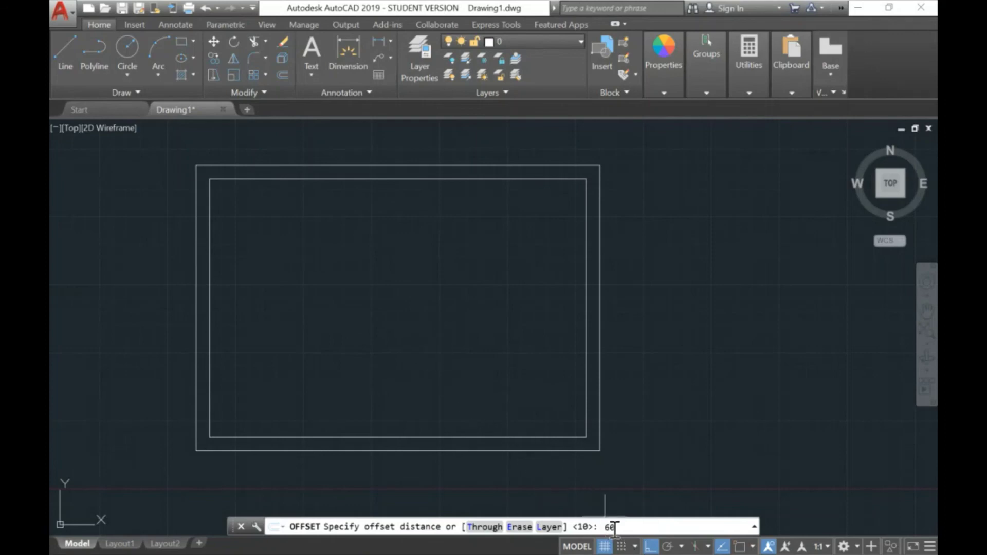
pyautogui.press('Return')
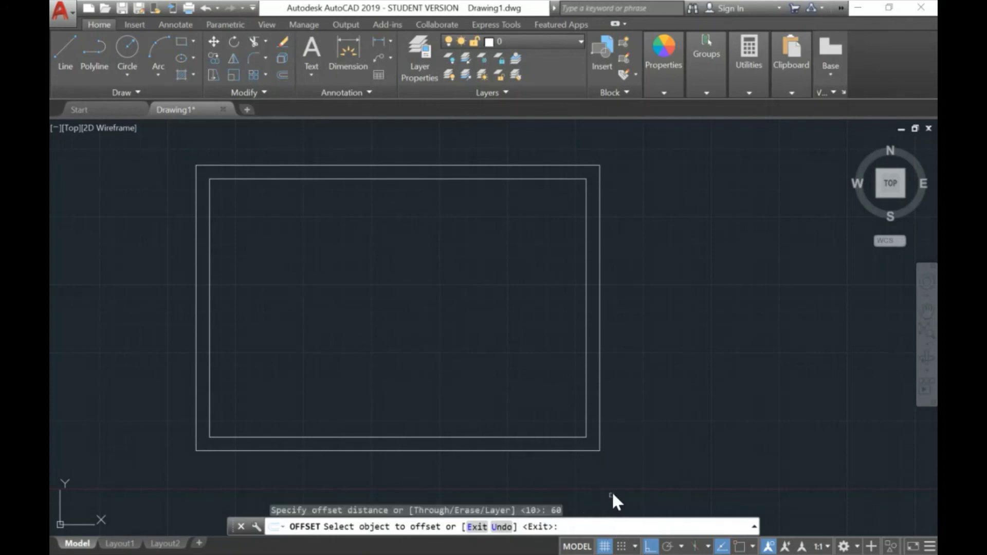
pyautogui.click(586, 319)
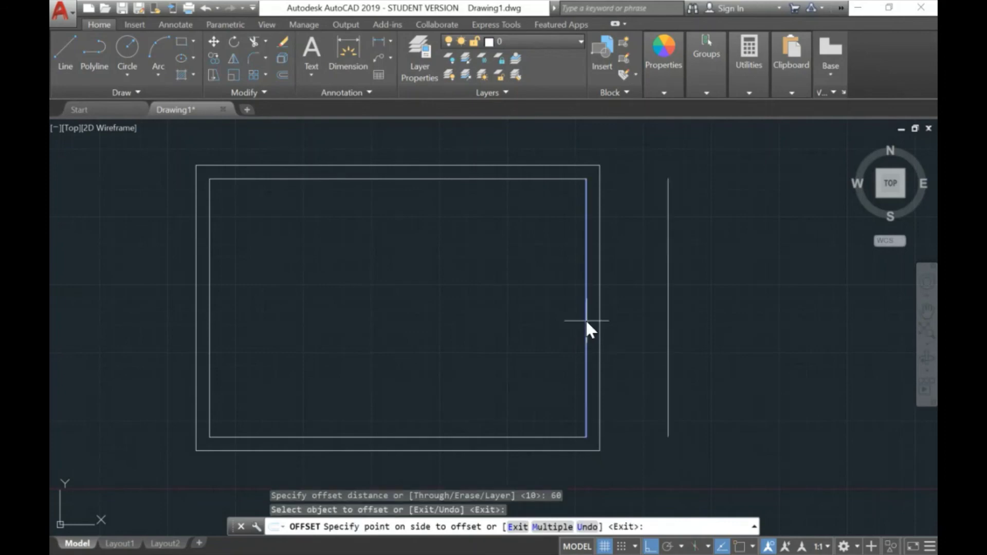
pyautogui.click(329, 308)
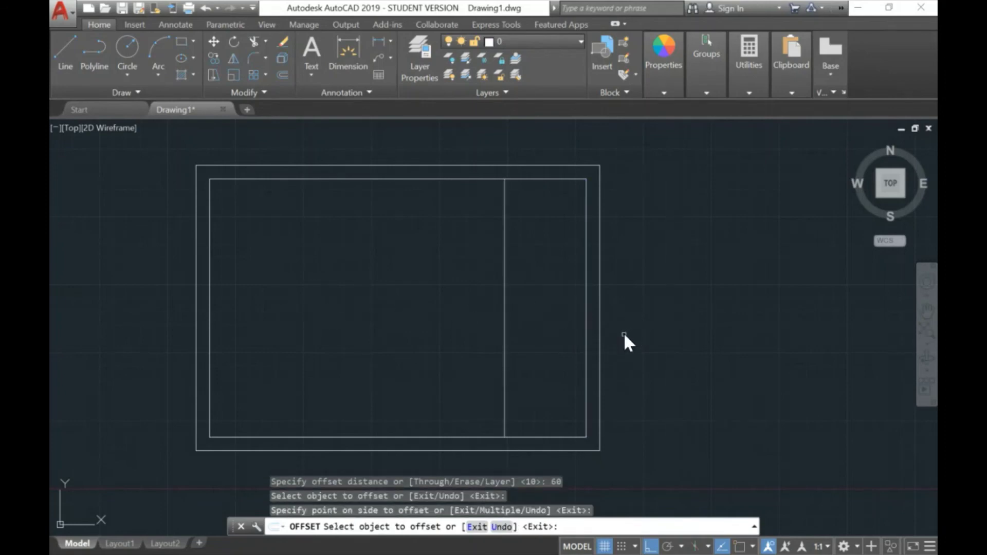
pyautogui.press('Return')
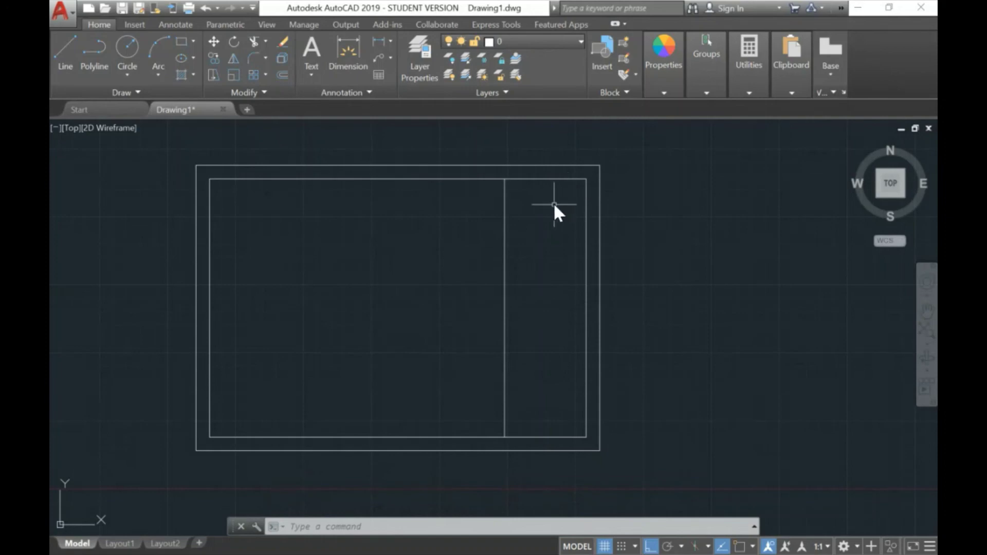
# Step: Offset the top margin line 50 mm downward, and offset the resulting line another 50 mm downward
pyautogui.write('O')
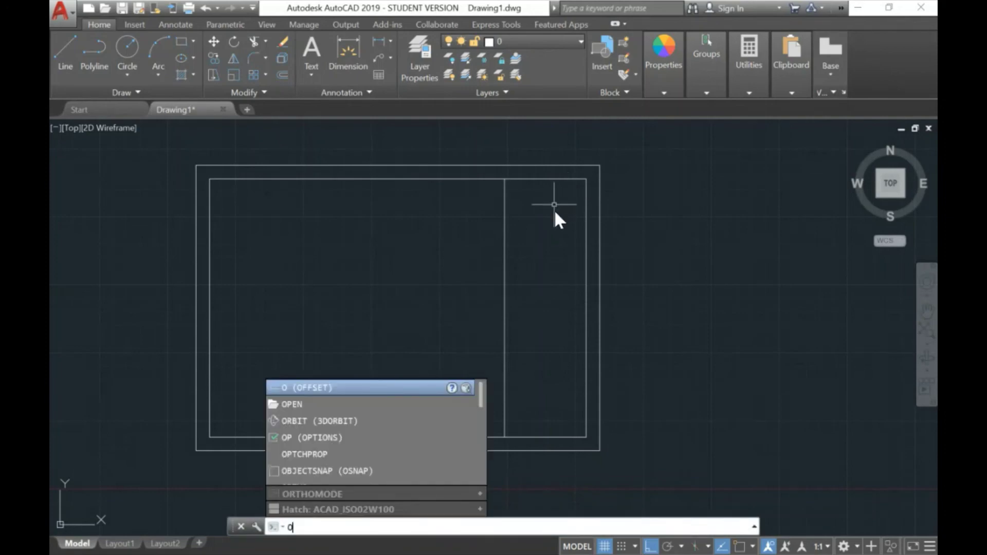
pyautogui.press('Return')
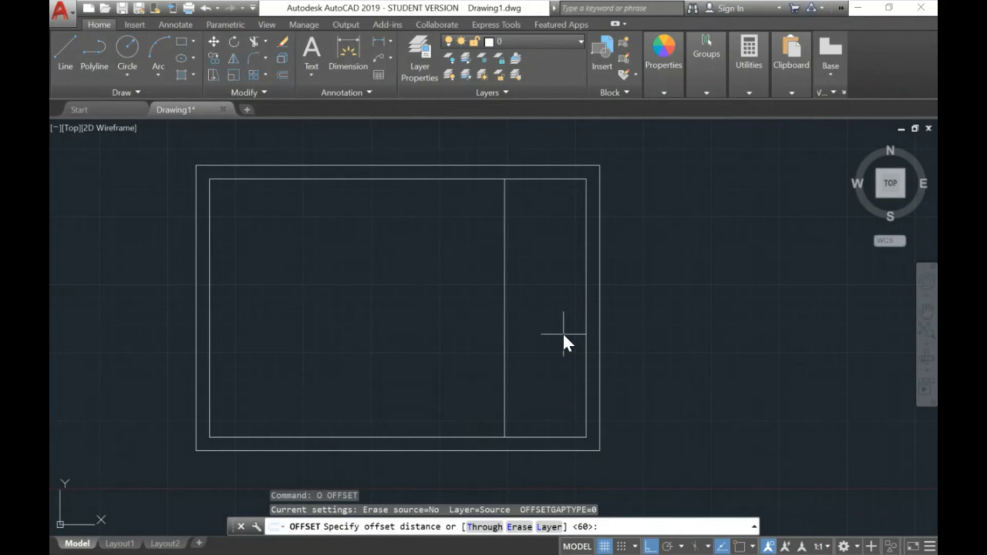
pyautogui.write('50')
pyautogui.press('Return')
pyautogui.click(555, 179)
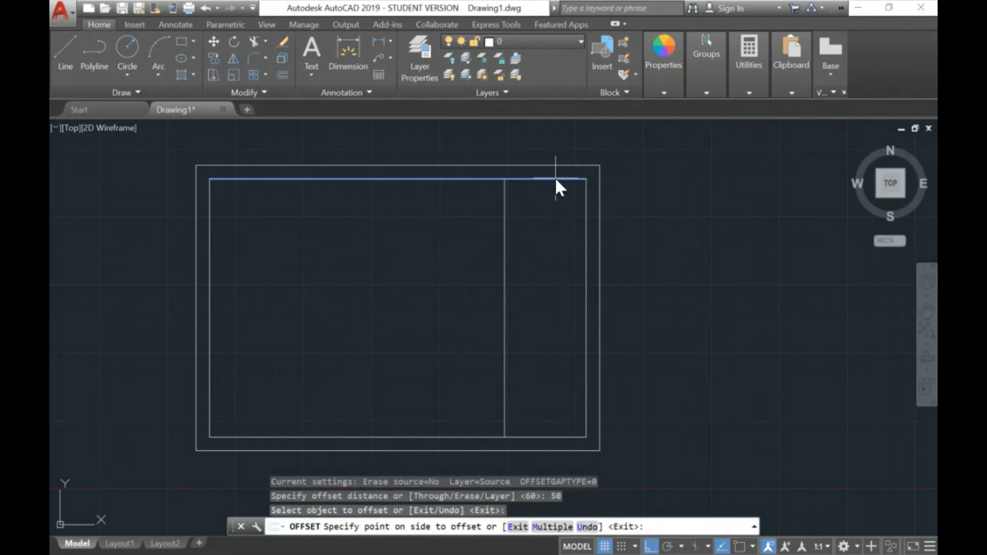
pyautogui.click(549, 234)
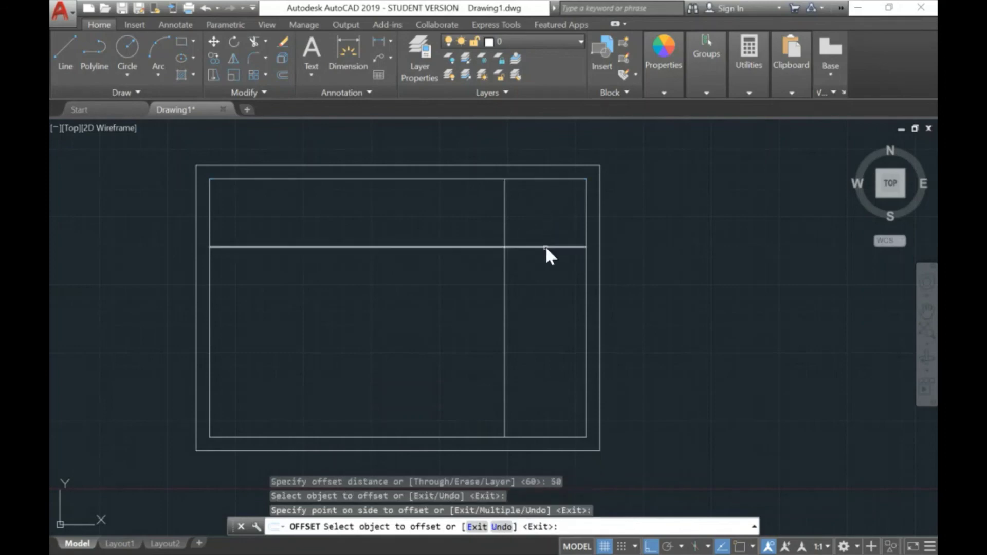
pyautogui.click(545, 246)
pyautogui.click(546, 278)
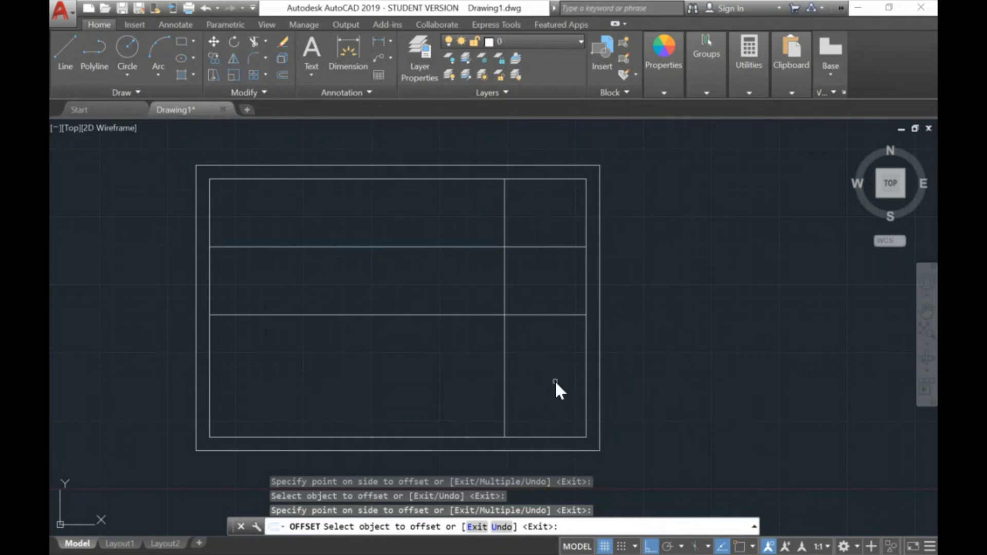
# Step: Offset the bottom margin line 50 mm upward to add a third horizontal dividing line inside the frame
pyautogui.click(548, 437)
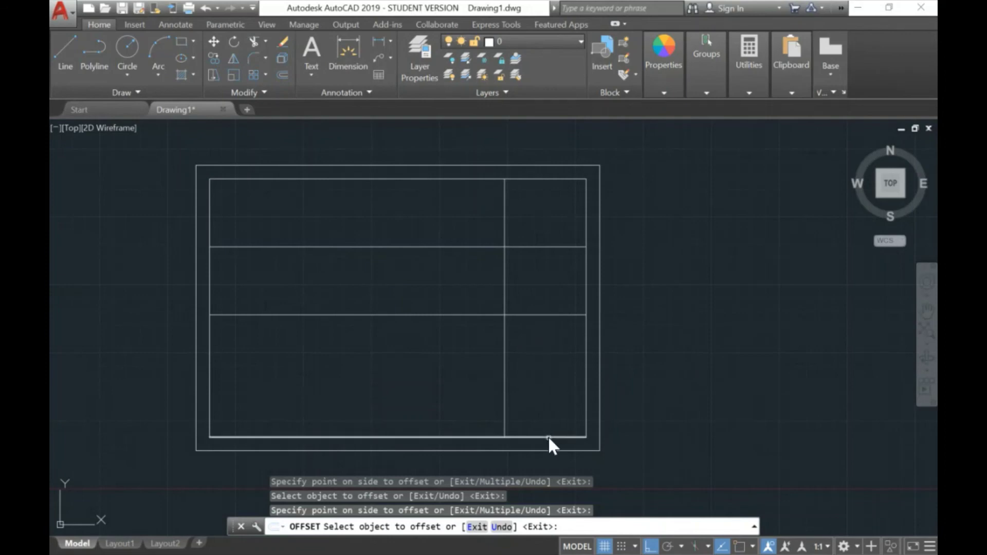
pyautogui.click(547, 403)
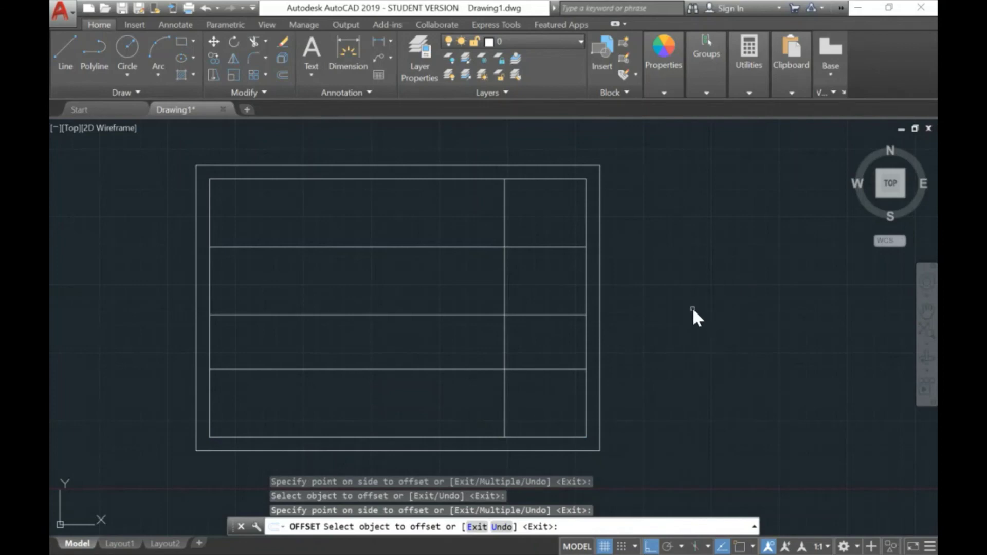
pyautogui.press('Return')
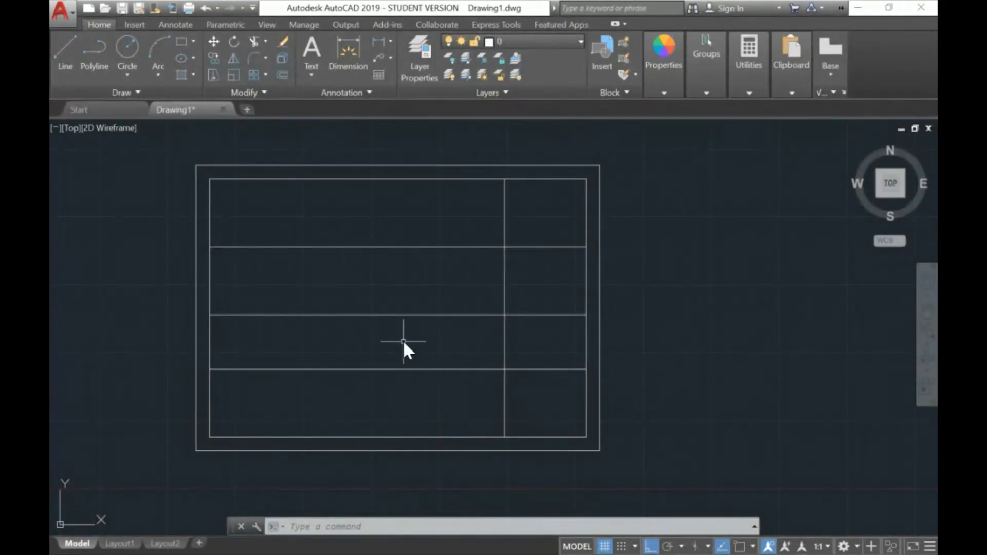
# Step: Trim the three horizontal dividing lines on the left side of the vertical divider, using that divider as the cutting edge
pyautogui.write('tr')
pyautogui.press('Return')
pyautogui.click(538, 271)
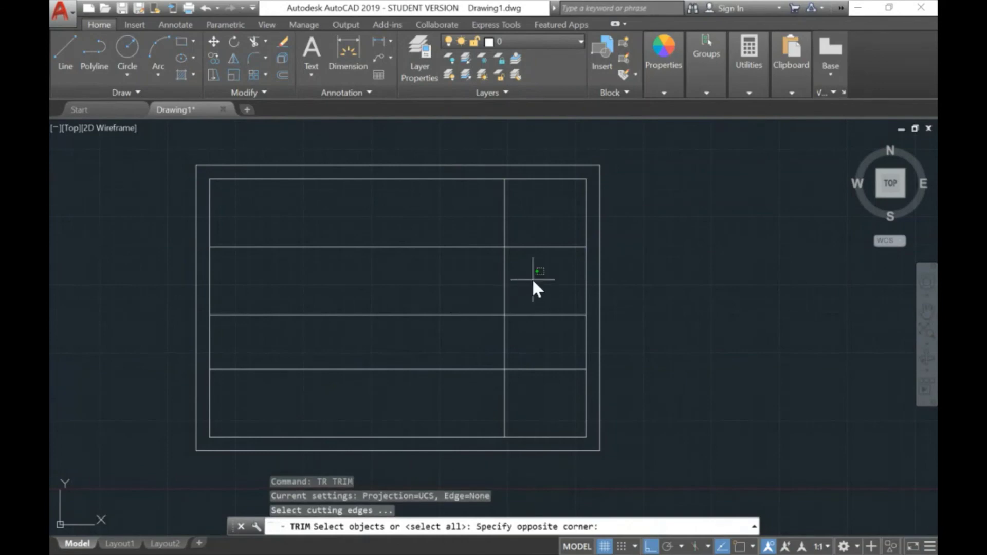
pyautogui.click(467, 280)
pyautogui.press('Return')
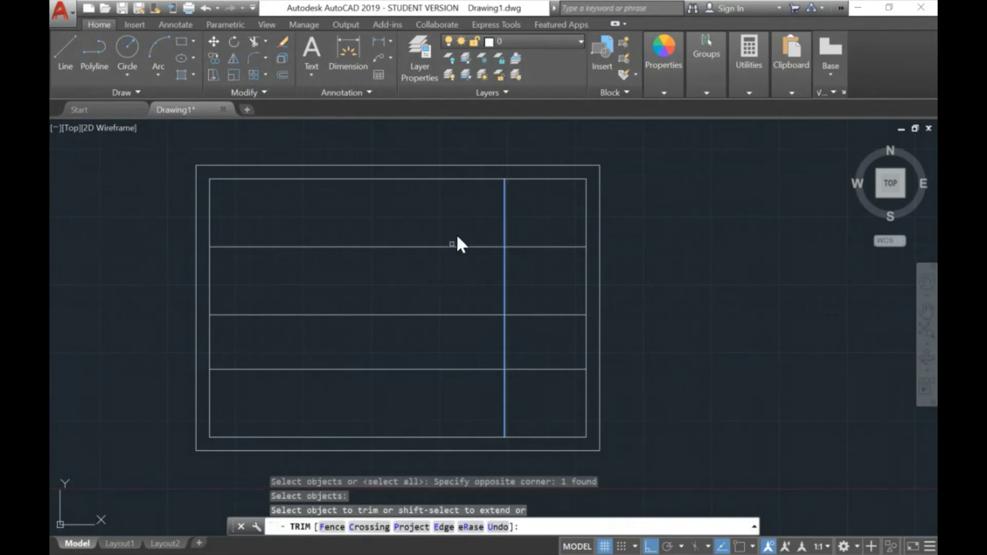
pyautogui.click(481, 218)
pyautogui.click(384, 406)
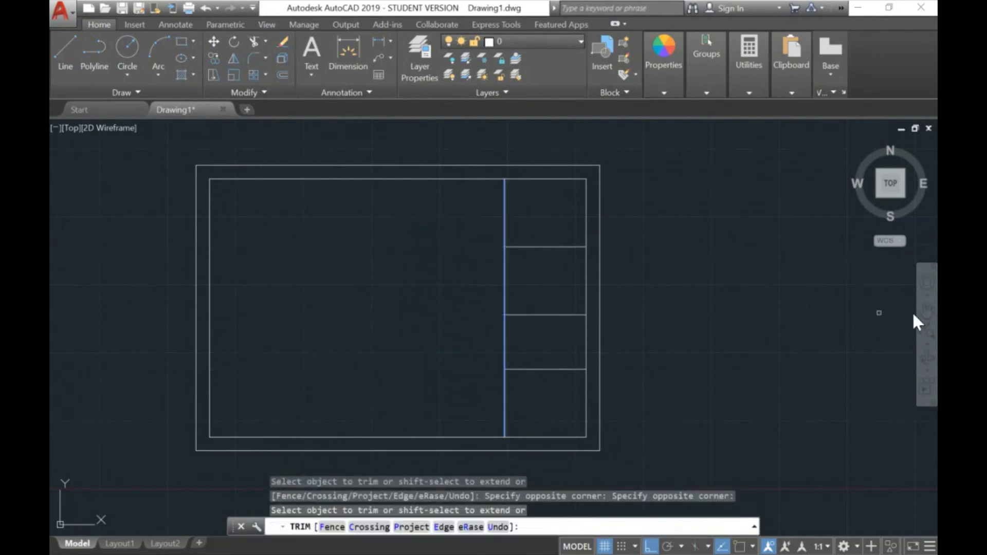
pyautogui.press('Return')
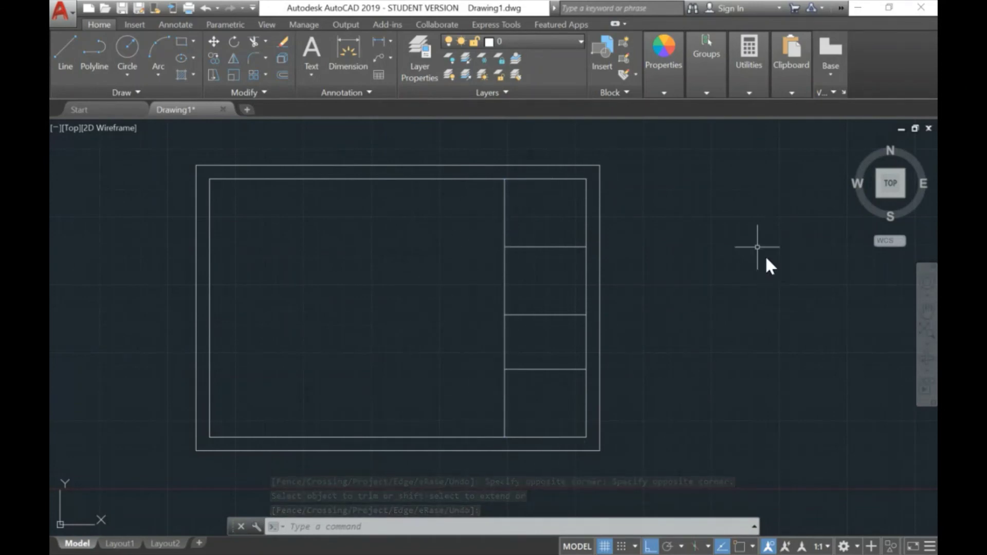
pyautogui.moveTo(765, 255)
pyautogui.mouseDown(button='middle')
pyautogui.moveTo(754, 243)
pyautogui.moveTo(750, 280)
pyautogui.moveTo(752, 258)
pyautogui.moveTo(744, 266)
pyautogui.moveTo(740, 249)
pyautogui.moveTo(710, 260)
pyautogui.mouseUp(button='middle')
pyautogui.scroll(2, 743, 264)
pyautogui.scroll(-4, 735, 257)
pyautogui.scroll(2, 710, 259)
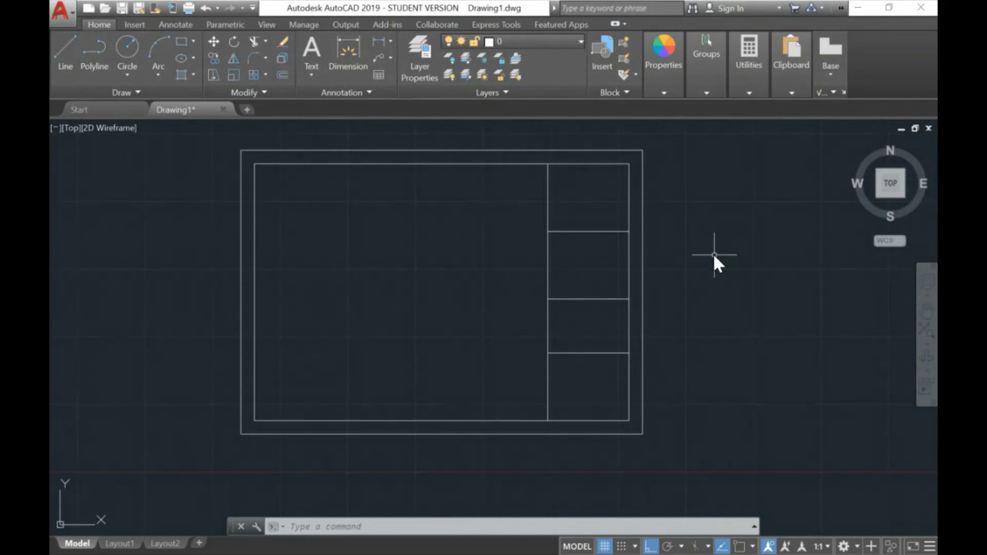